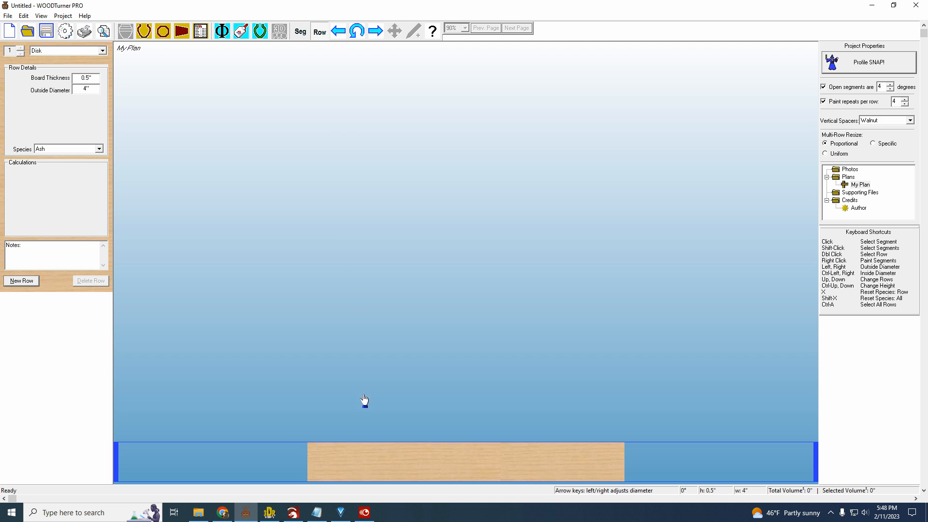
Switch the numeric display from inches to metric decimal millimeter in the program options
left_click(336, 465)
left_click(65, 31)
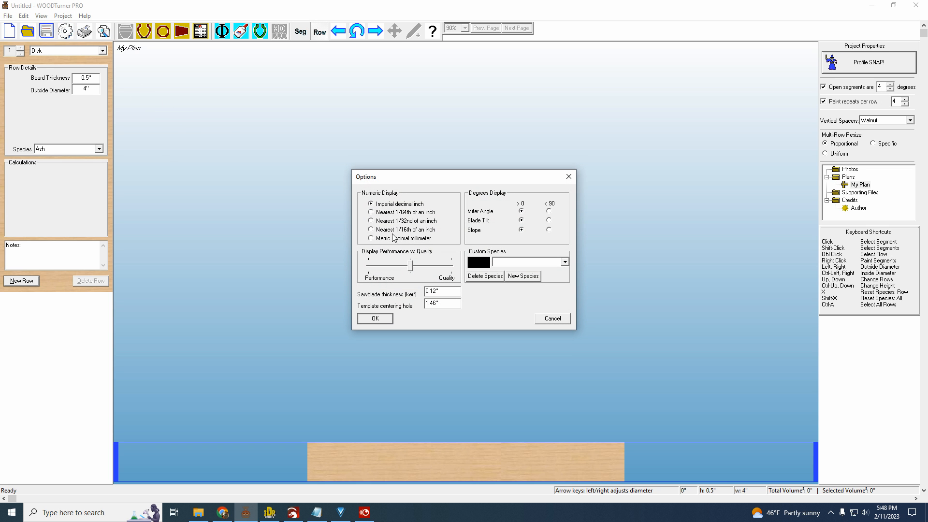
left_click(370, 238)
left_click(376, 319)
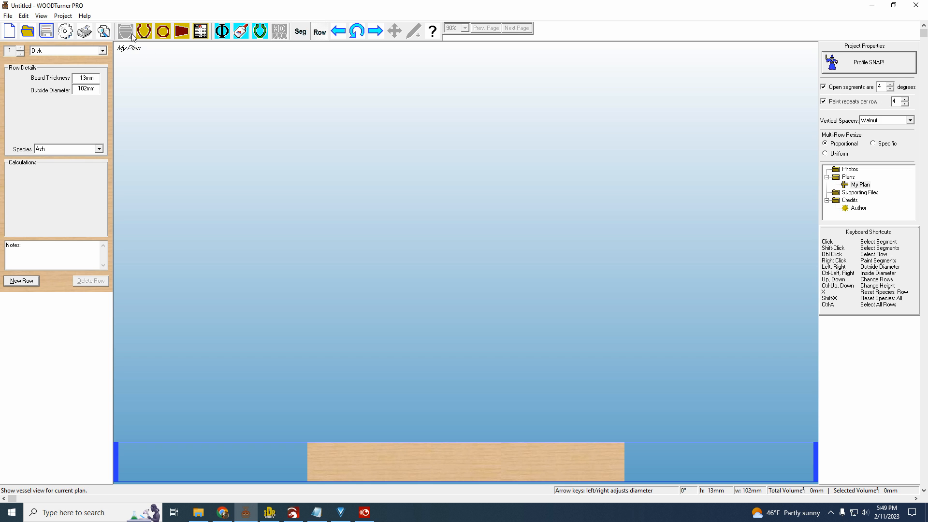
Set the numeric display option back to Imperial decimal inch
left_click(65, 31)
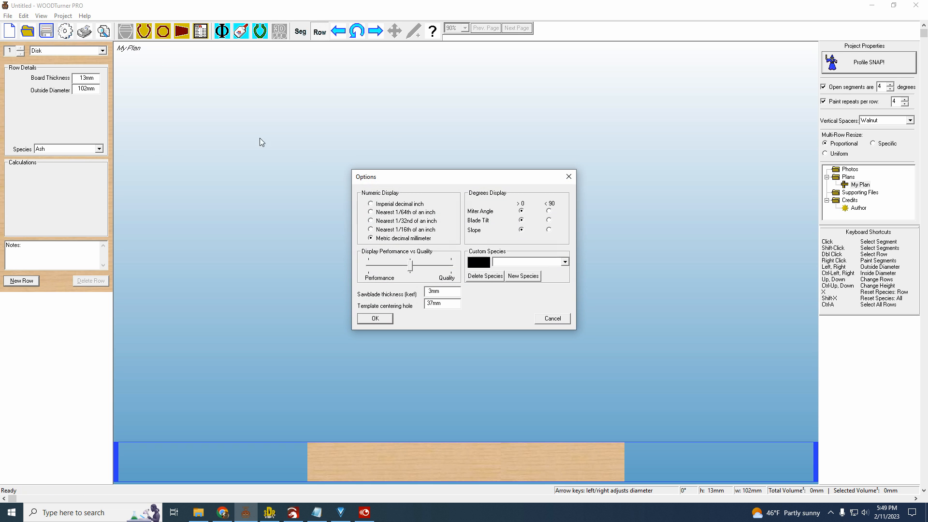
left_click(373, 205)
left_click(371, 318)
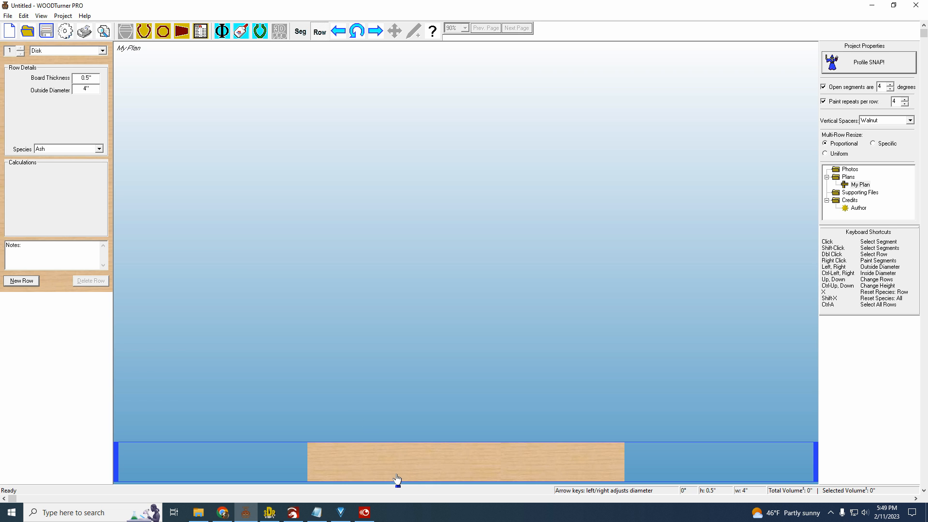
View the base disk from above as a single row, and switch to the cross-section view of the vessel
double_click(456, 469)
left_click(163, 32)
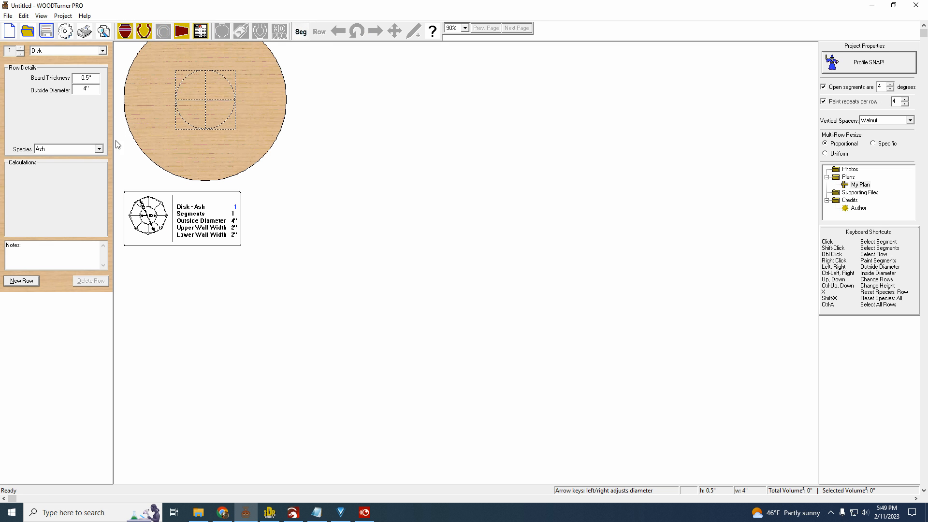
left_click(144, 31)
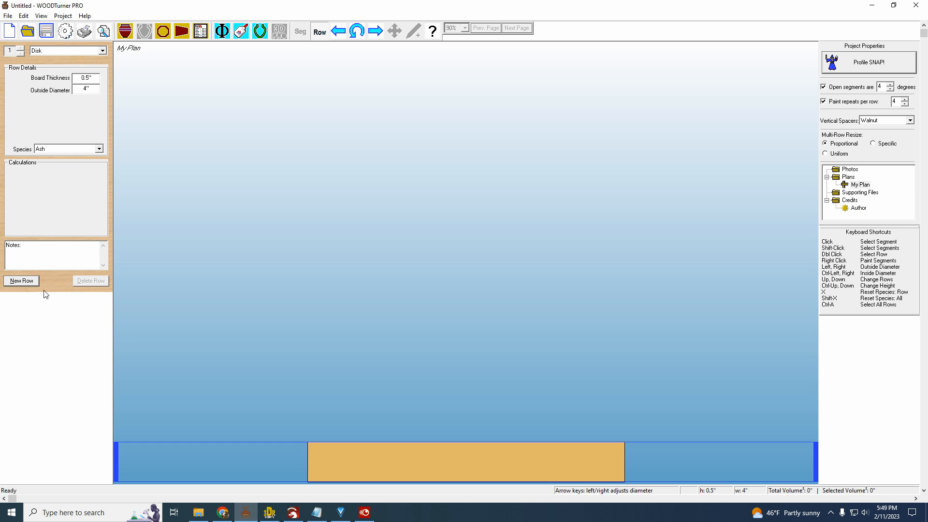
Add a flat row above the base disk and set its outside diameter to 4.75 inches
left_click(21, 280)
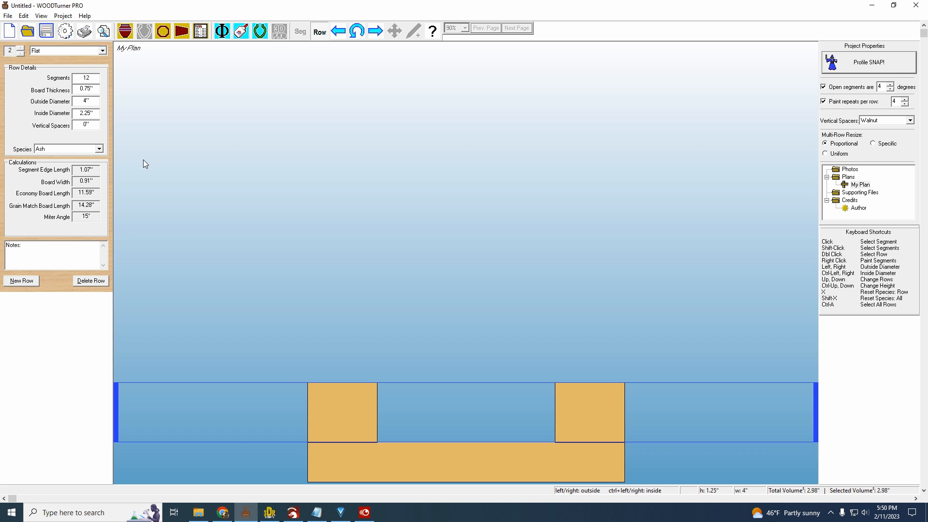
double_click(339, 408)
left_click(342, 429)
left_click(325, 413)
left_click(92, 97)
key("BackSpace")
type(".75")
left_click(90, 115)
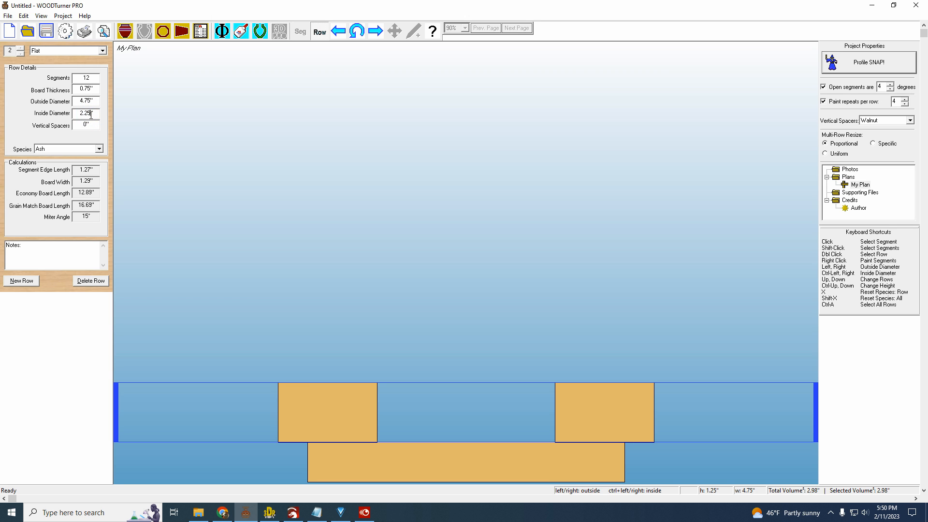
Re-enter the second row's outside diameter as the fraction 4 3/4
key("shift+Tab")
type("4 3/4")
key("Tab")
Add four more flat rows above the second row and preview the stack in vessel view
left_click(29, 281)
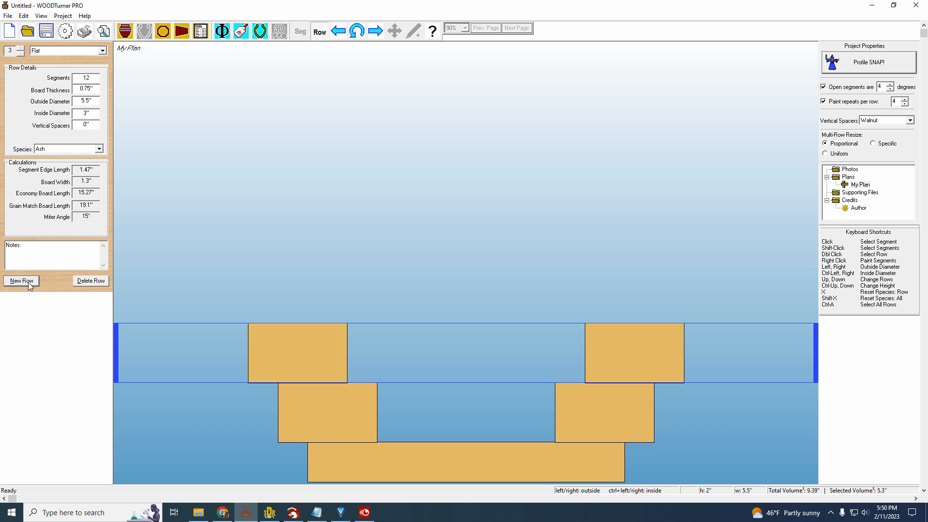
left_click(29, 285)
left_click(28, 283)
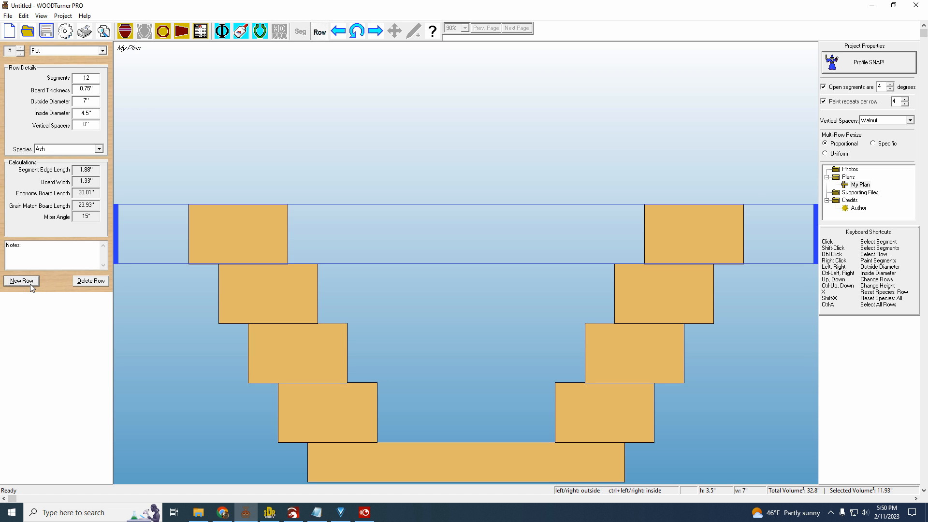
left_click(30, 283)
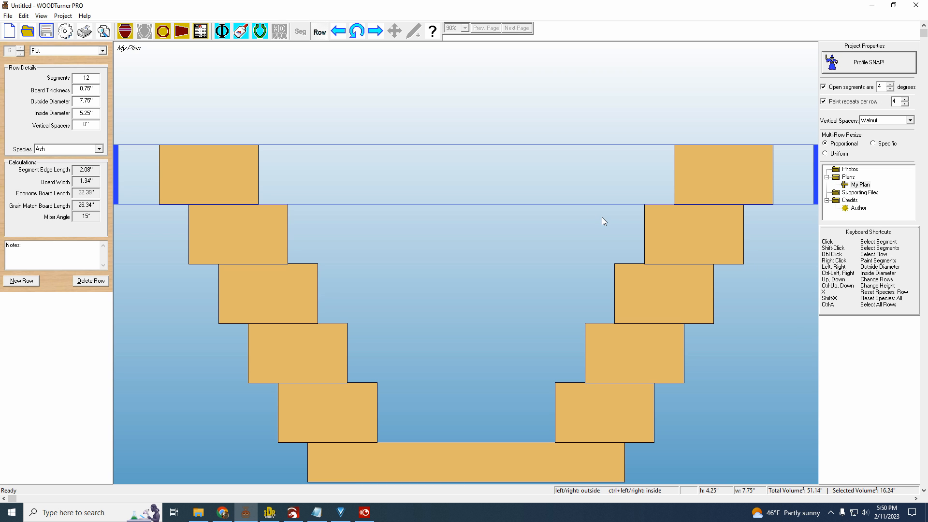
left_click(125, 31)
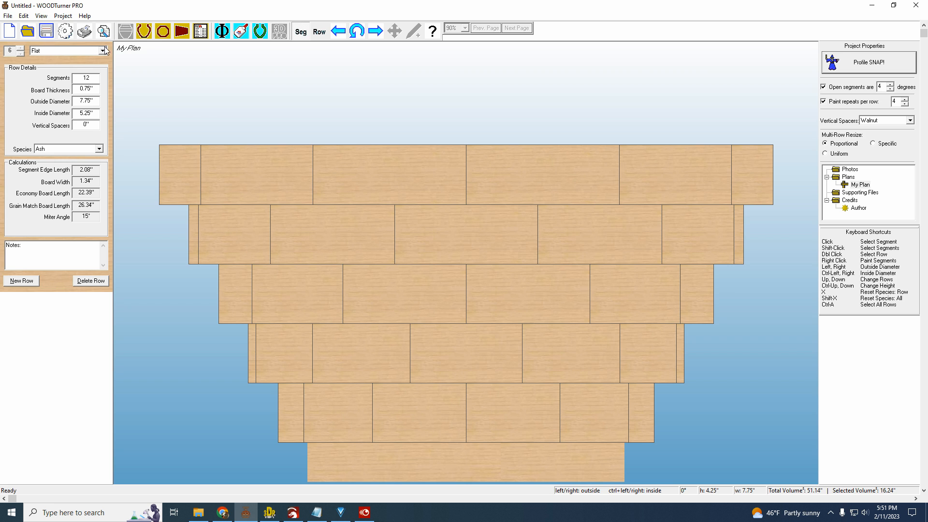
left_click(145, 31)
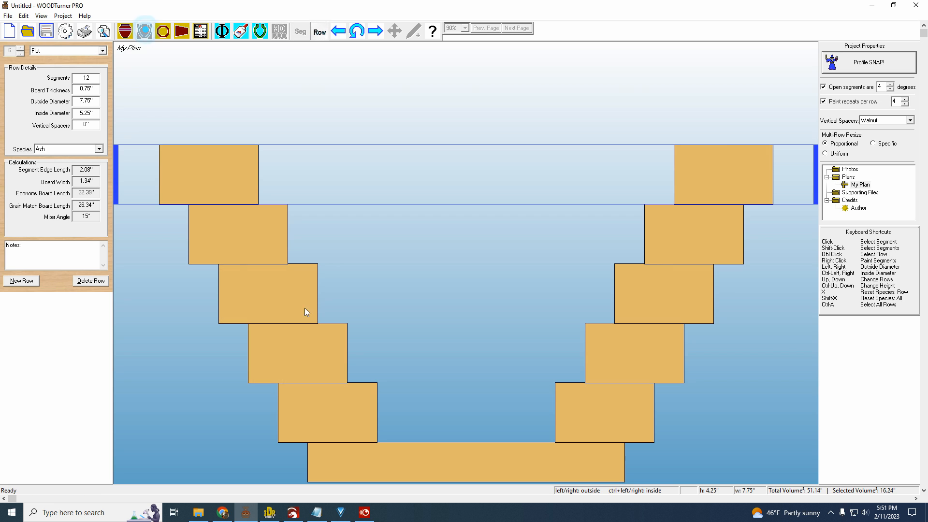
Set the base disk's board thickness to 0.75 inches
double_click(217, 184)
double_click(433, 463)
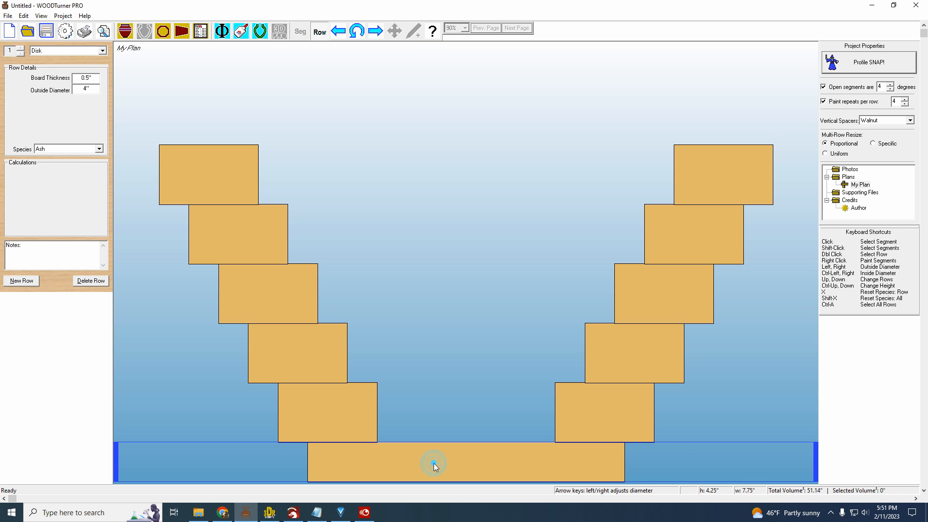
left_click(96, 78)
key("BackSpace")
type(".7")
left_click(89, 88)
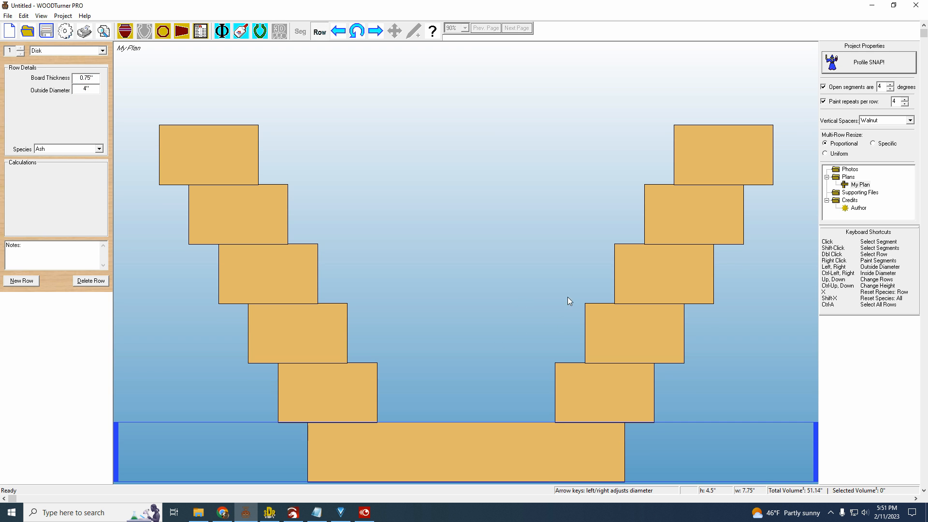
Show the vessel view, select the uppermost row, and set the paint repeats per row to 6
left_click(126, 31)
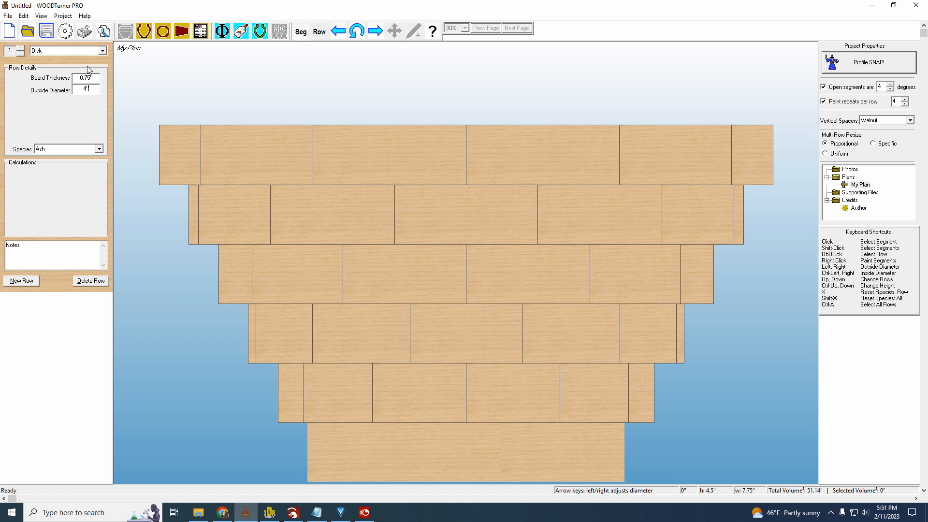
double_click(258, 158)
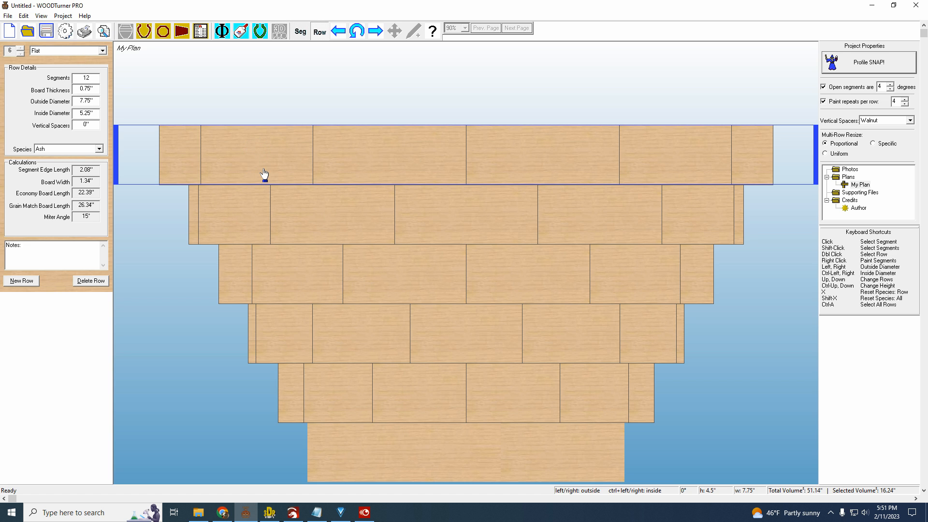
left_click(904, 99)
left_click(904, 99)
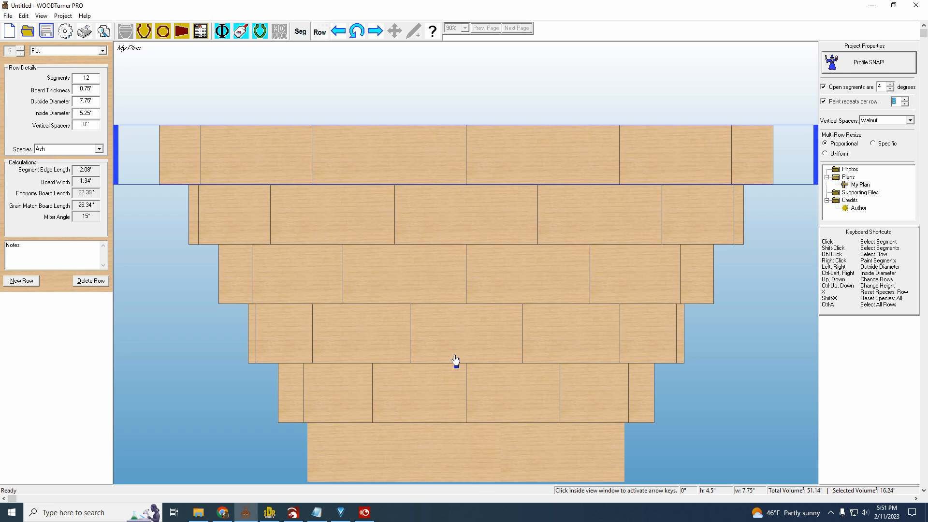
Select one segment in each of rows 2 to 6 along a rising diagonal and paint them Padouk
left_click(335, 395)
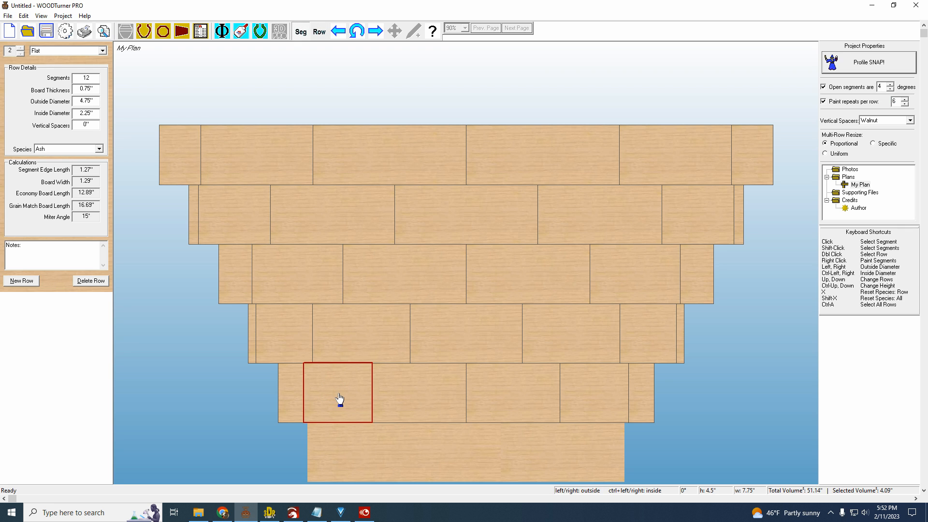
left_click(366, 335, "shift")
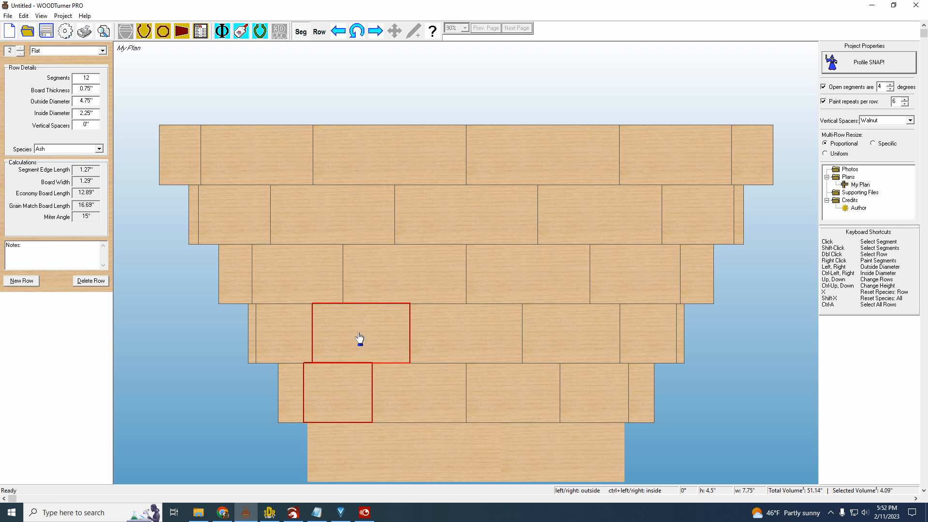
left_click(425, 279, "shift")
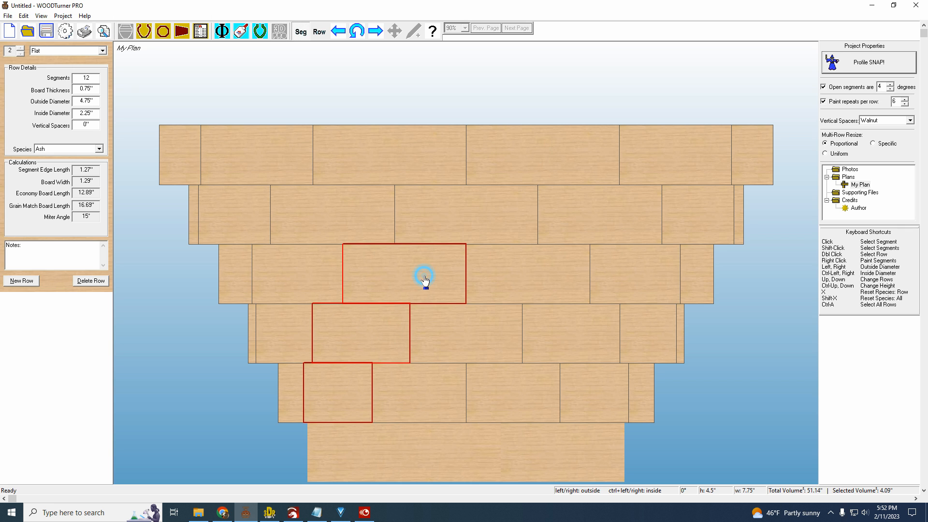
left_click(456, 209, "shift")
left_click(498, 175, "shift")
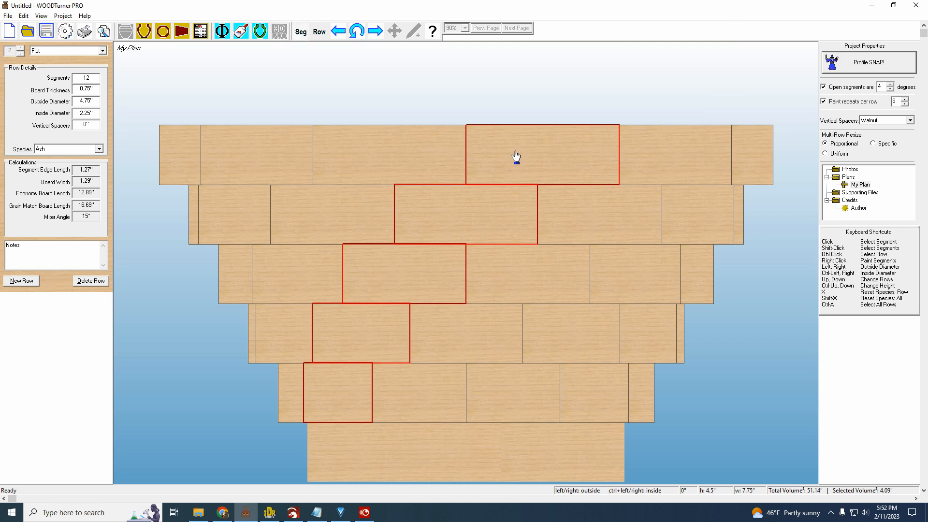
right_click(516, 157)
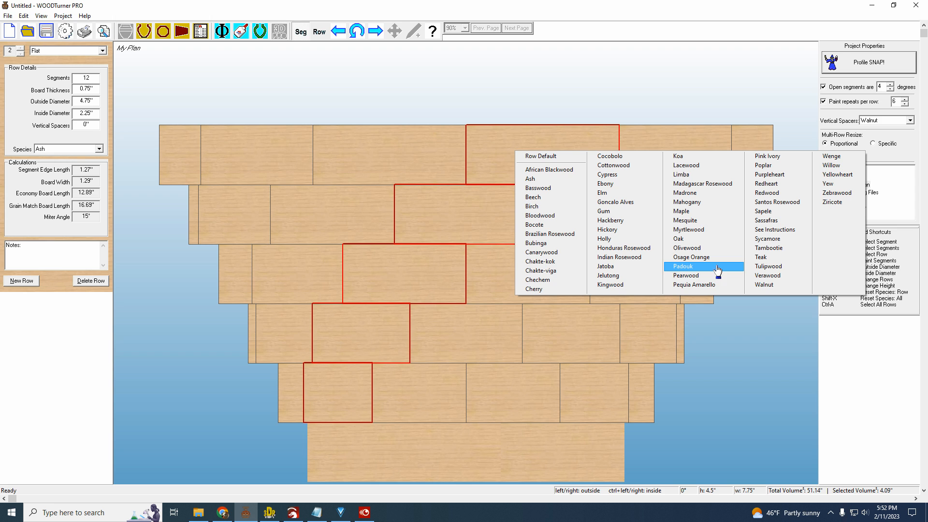
left_click(686, 266)
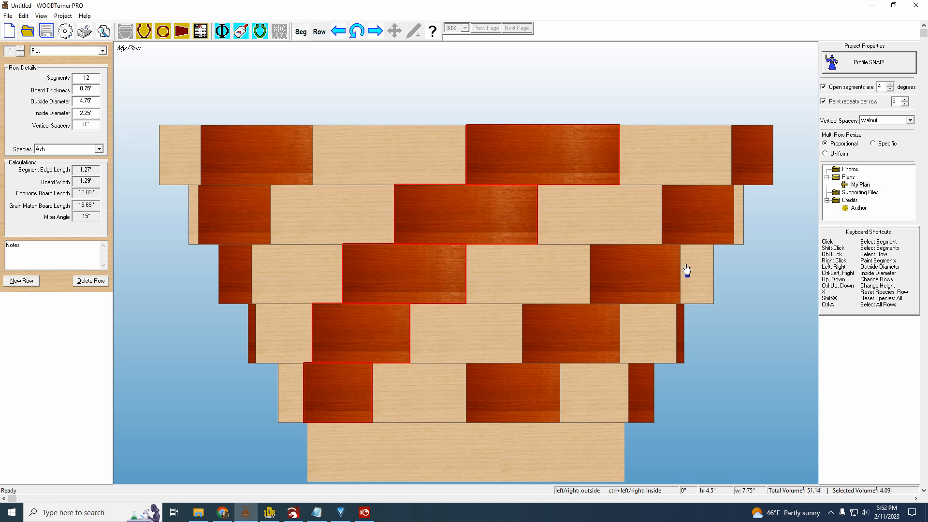
Change the species of the base disk to Padouk
left_click(446, 453)
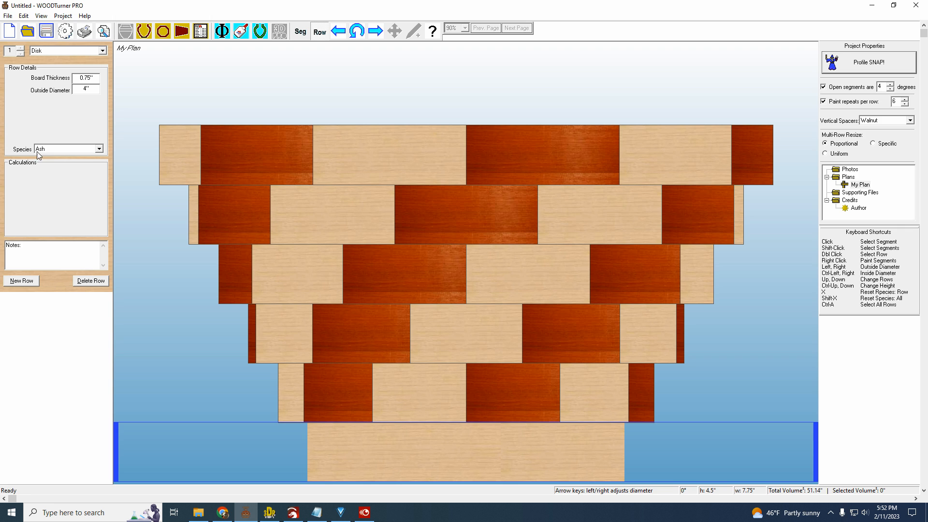
left_click(99, 149)
scroll(76, 243, "down", 4)
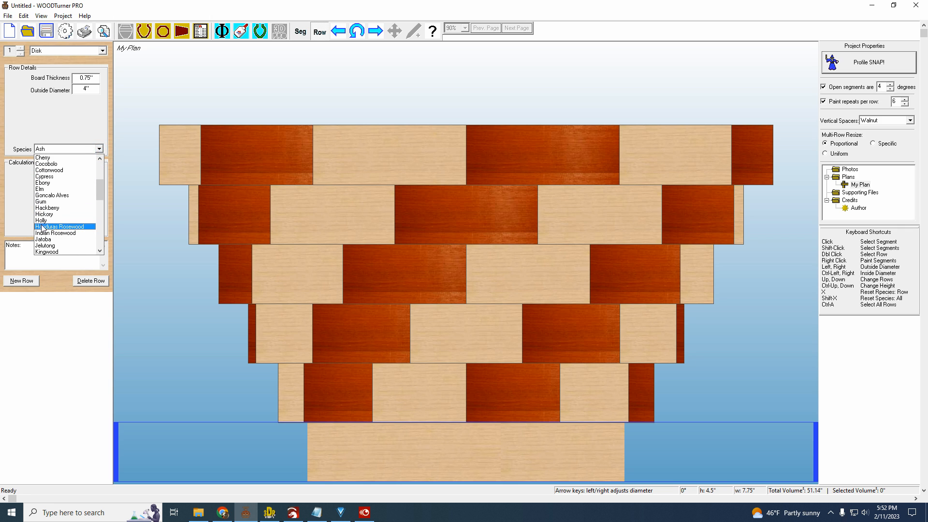
scroll(69, 246, "down", 2)
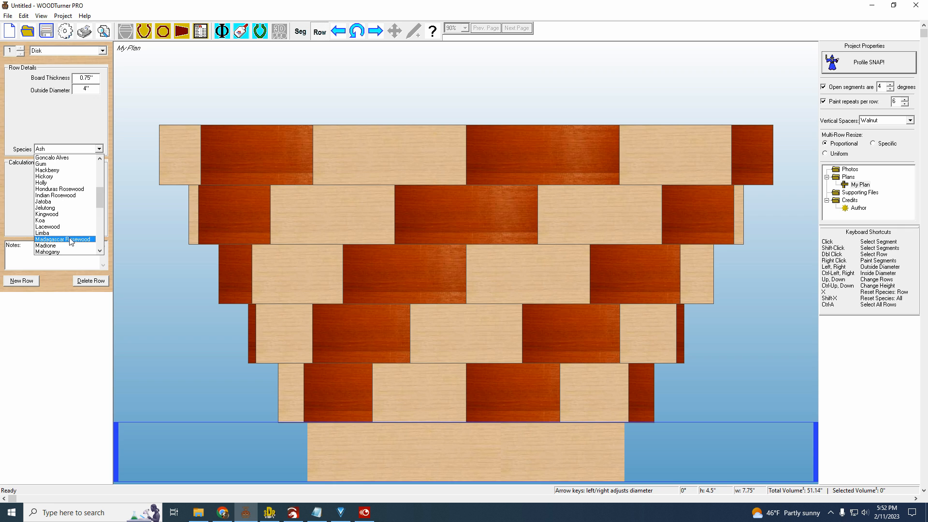
scroll(71, 242, "down", 3)
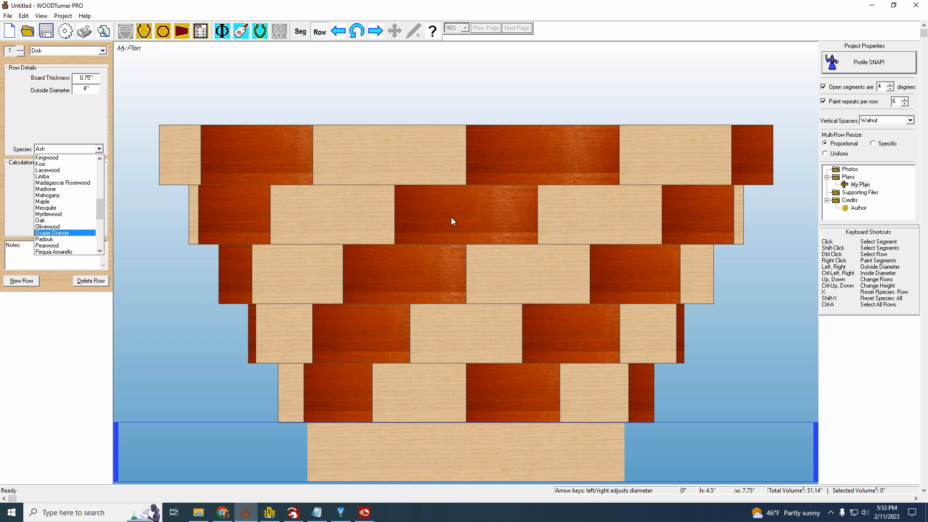
left_click(44, 240)
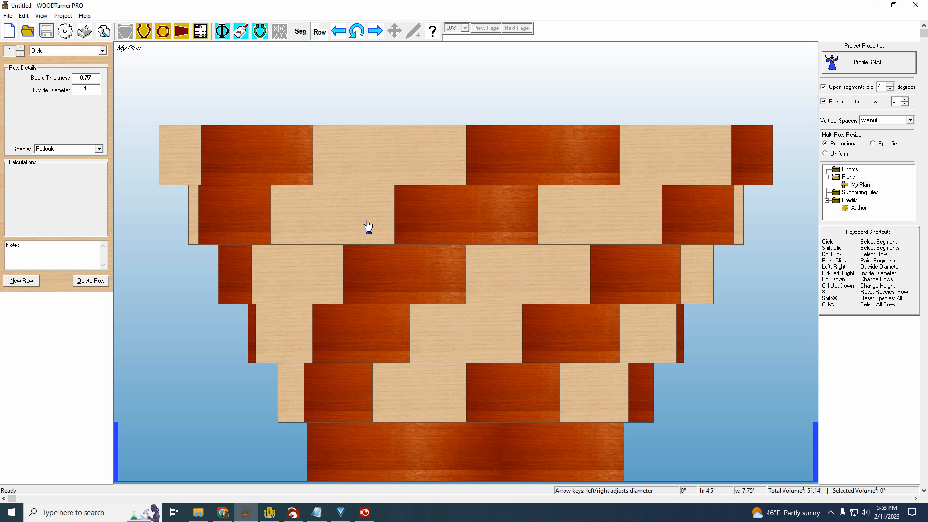
Select rows 2 through 6 together and delete them, leaving only the base disk
double_click(383, 156)
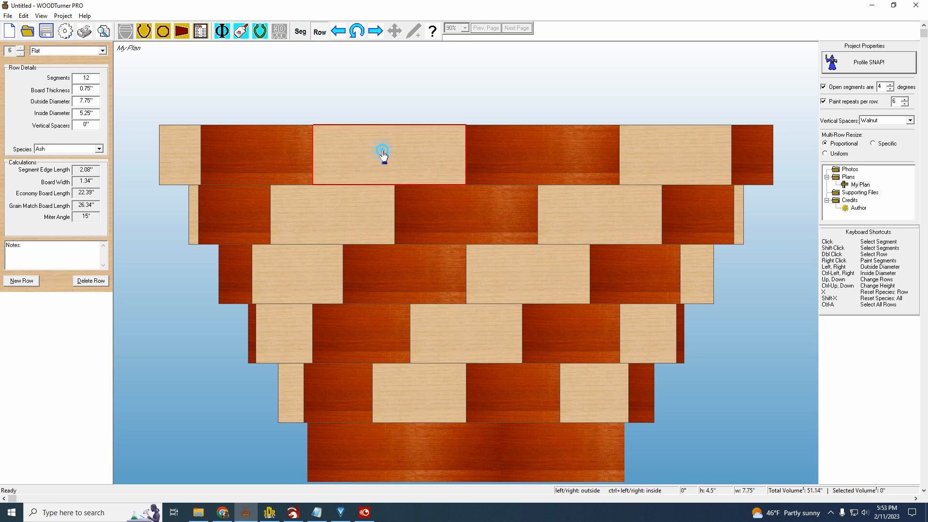
left_click(399, 395, "shift")
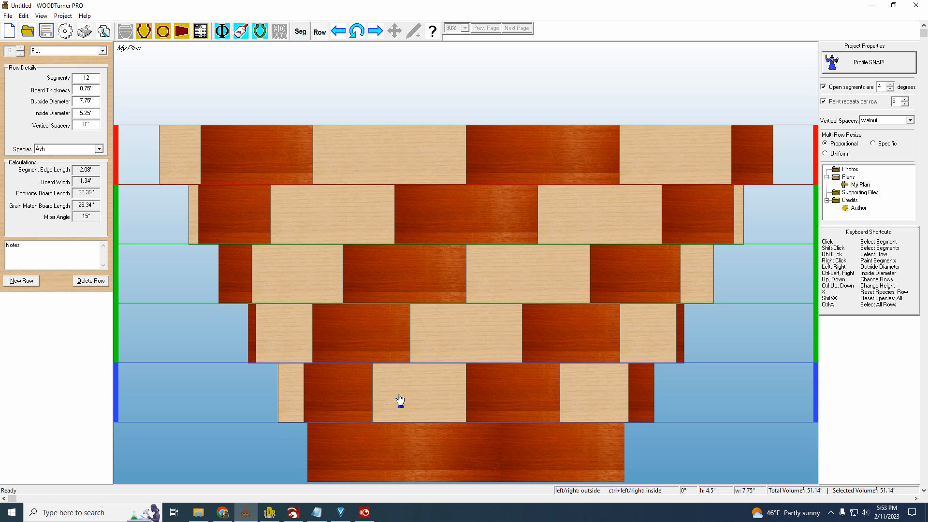
key("Delete")
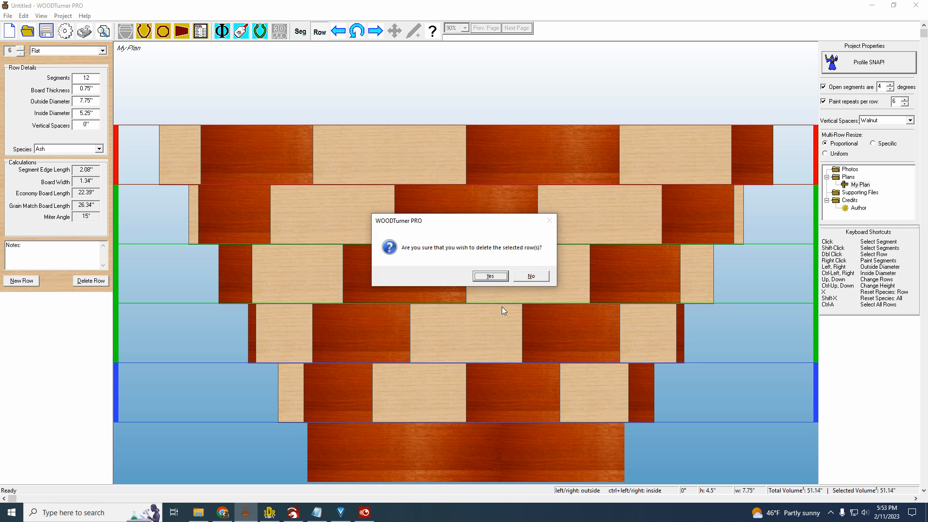
left_click(491, 275)
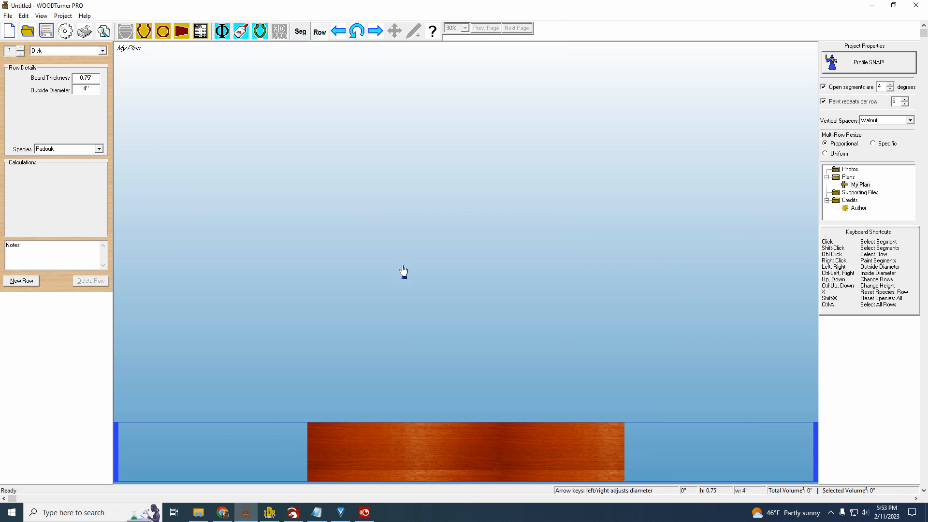
left_click(22, 282)
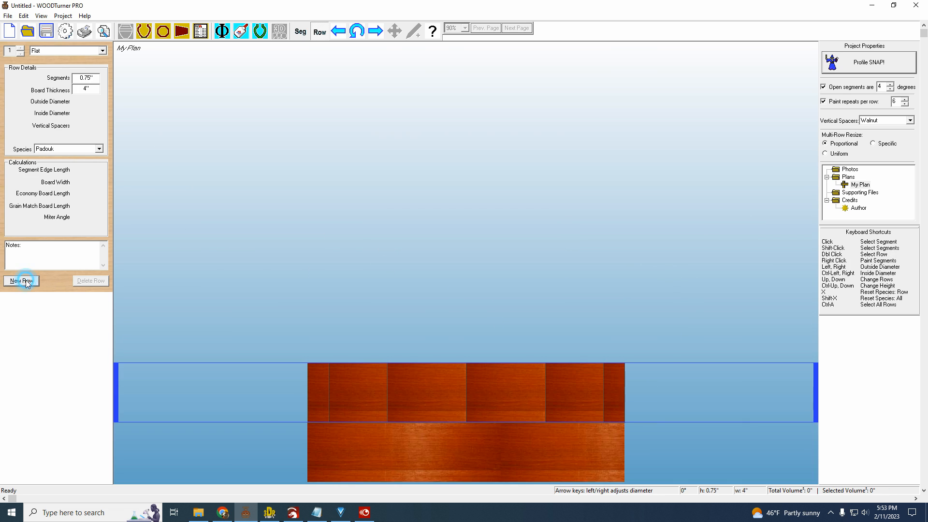
left_click(367, 397)
key("Delete")
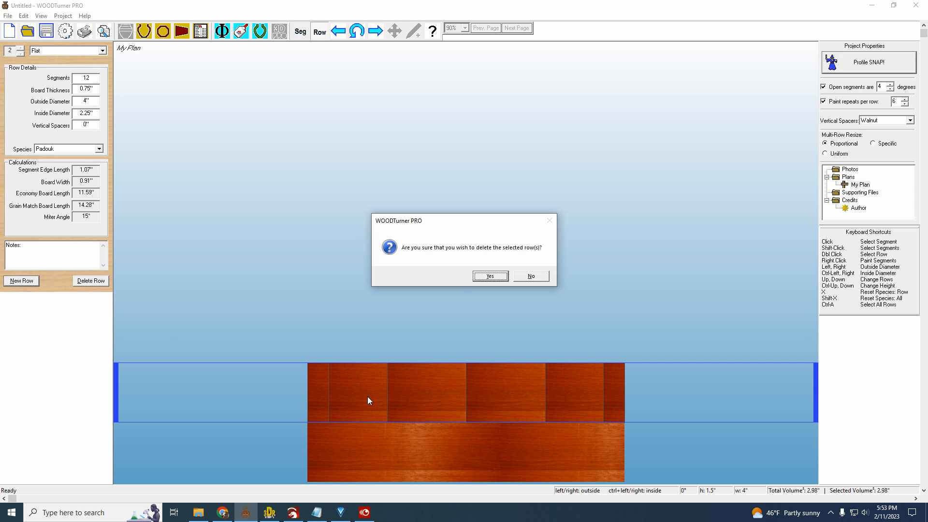
left_click(489, 276)
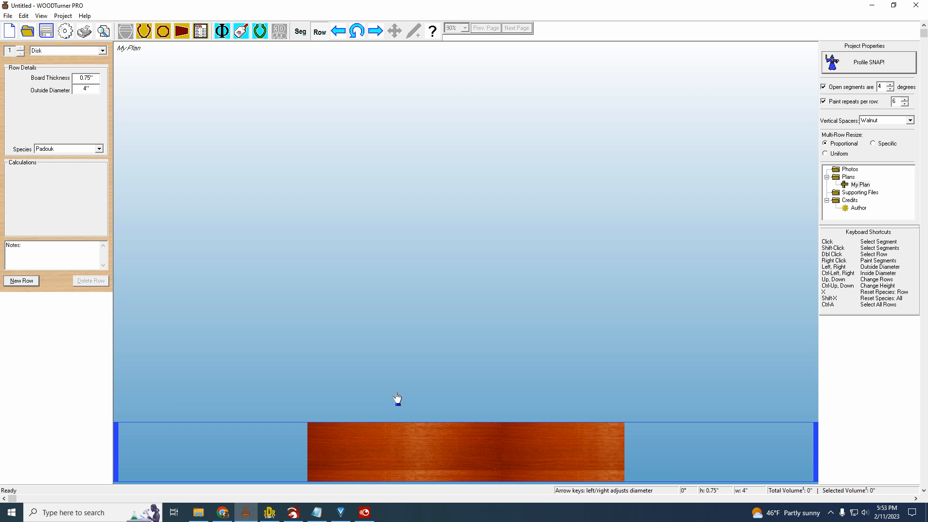
right_click(357, 452)
left_click(344, 457)
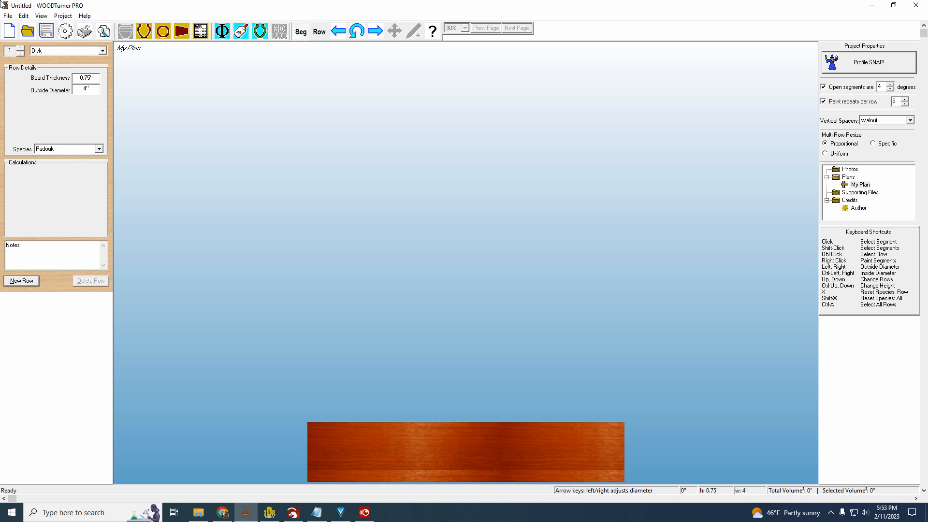
Start a new project without saving the changes to the current untitled one
left_click(9, 32)
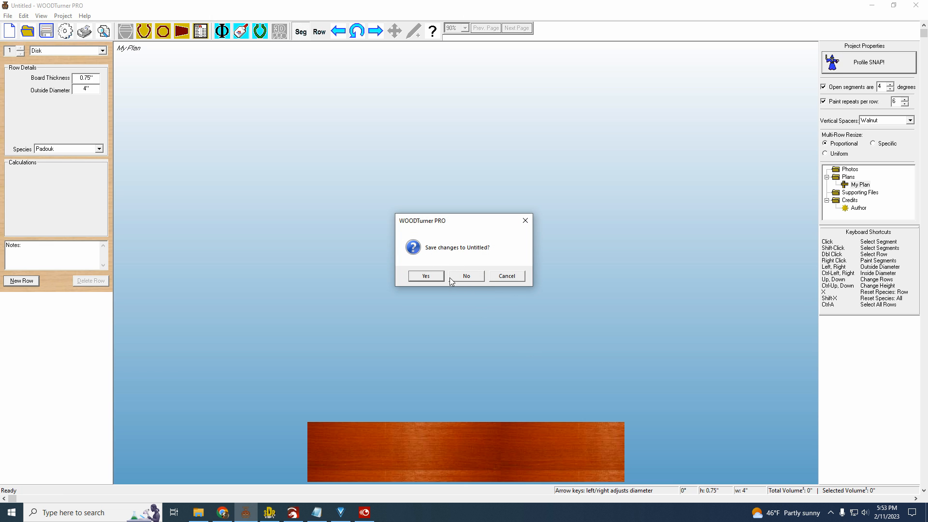
left_click(463, 277)
left_click(468, 452)
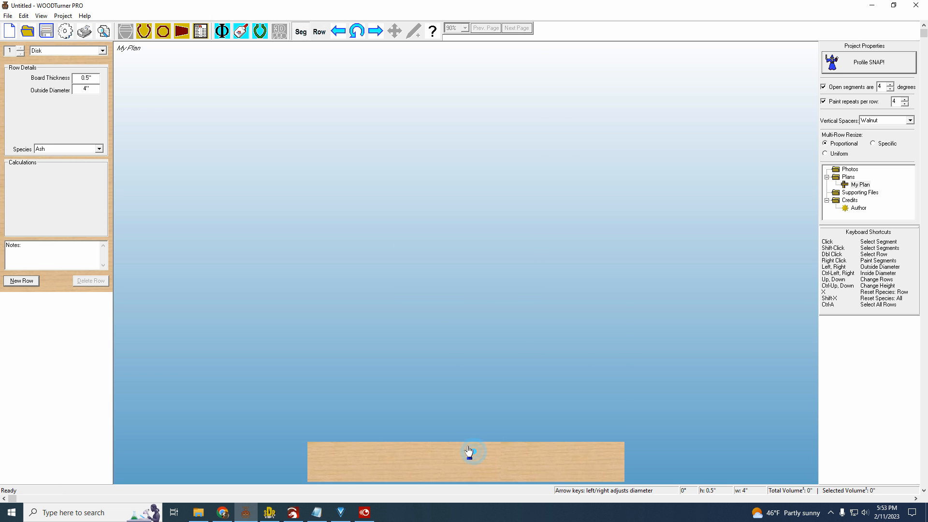
Set the board thickness of the base disk to 0.75"
left_click(94, 78)
key("BackSpace")
key("Return")
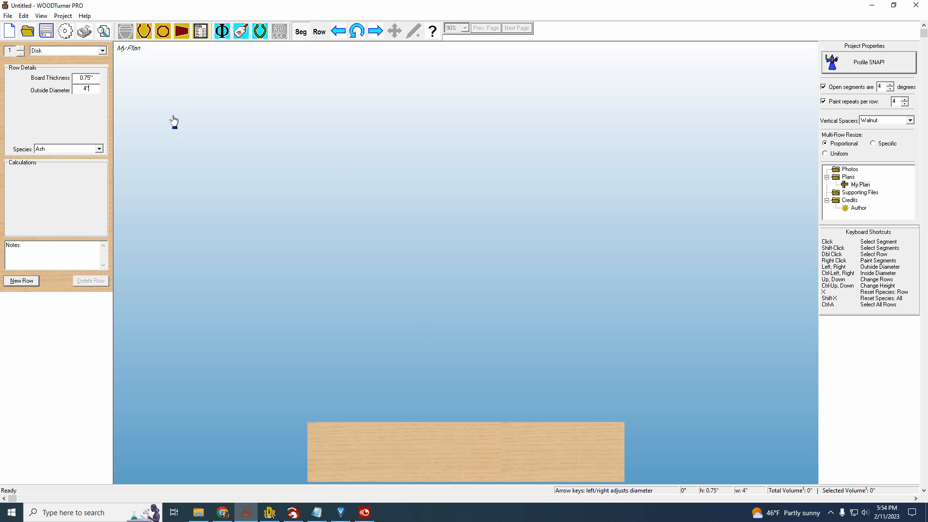
Add a row above the base disk and set its board thickness to 0.5"
double_click(392, 445)
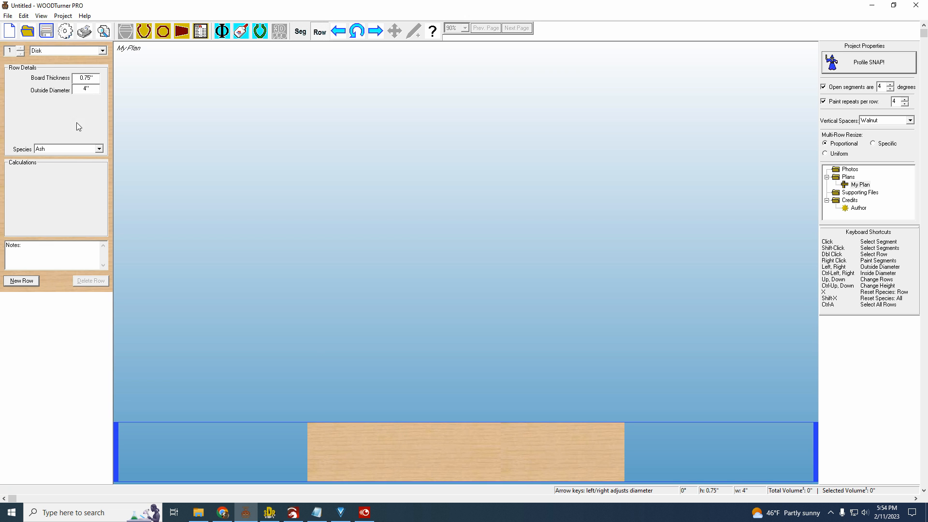
left_click(19, 281)
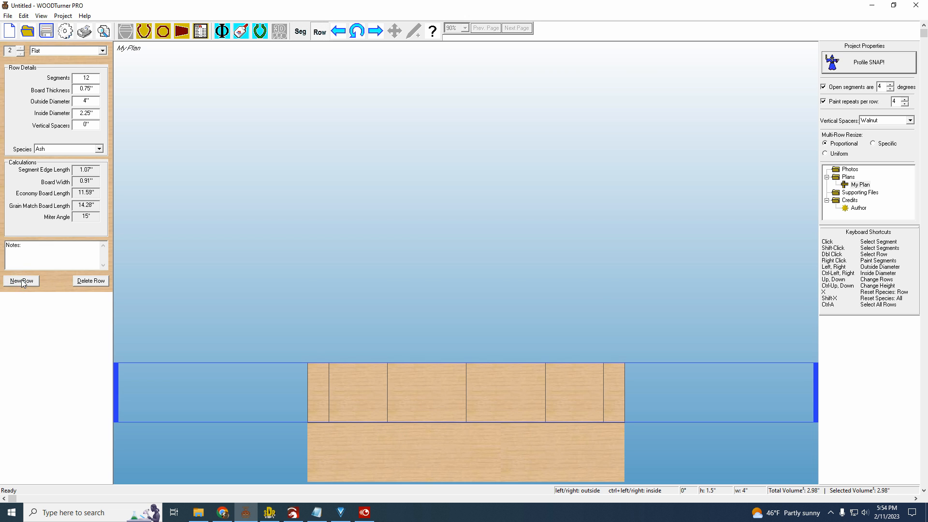
double_click(94, 90)
key("BackSpace")
type(".5")
left_click(91, 114)
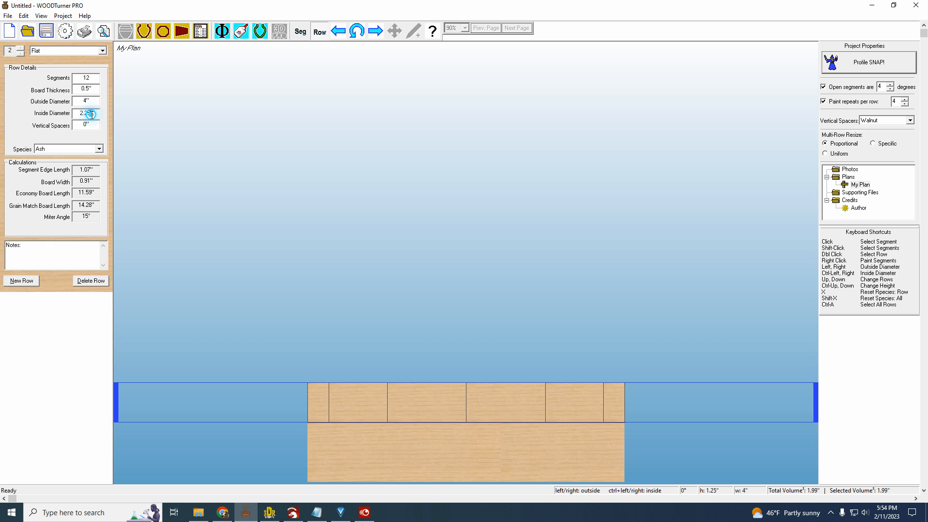
Widen row 2 in increments until its outside diameter is 5"
left_click(319, 404)
key("Right")
key("Right")
key("Right")
key("Right")
key("Right")
key("Right")
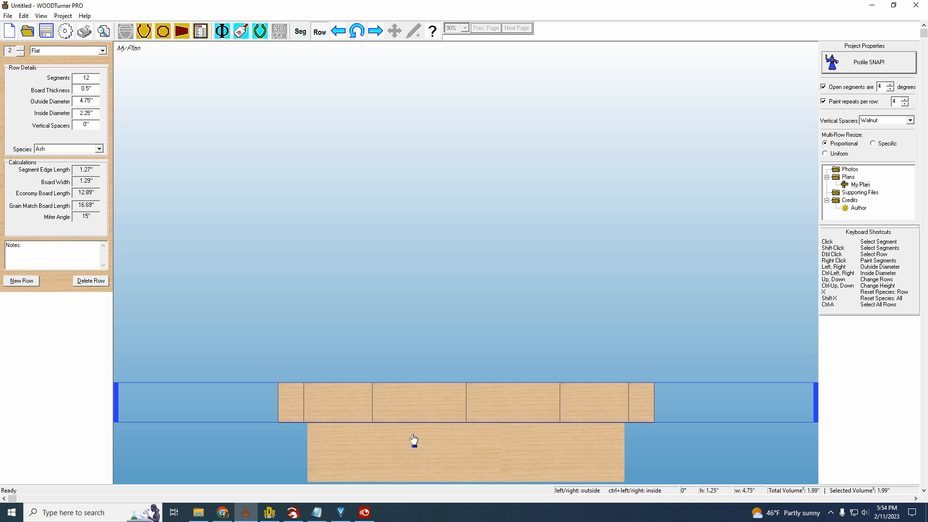
key("Right")
key("Right")
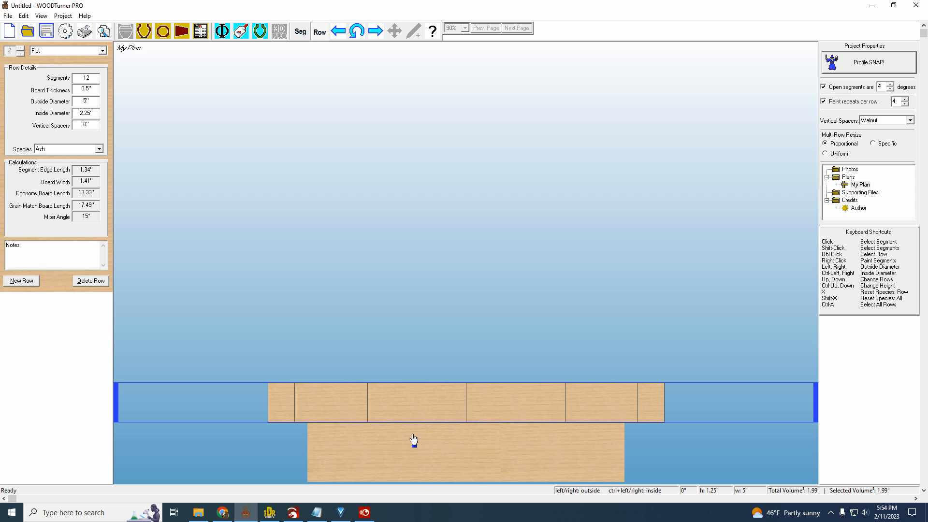
Select row 2 and add seven more rows above it, building the bowl up to row 9
double_click(318, 411)
left_click(21, 282)
left_click(21, 281)
left_click(21, 282)
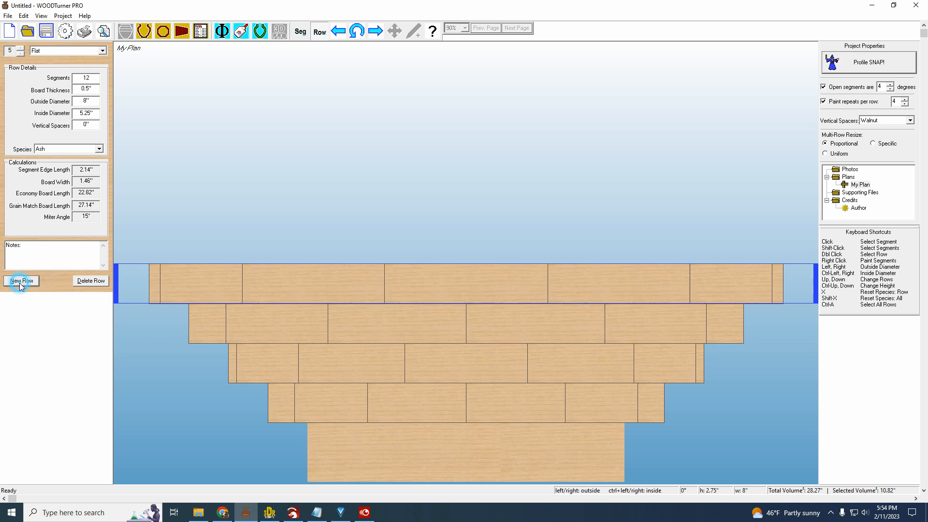
left_click(21, 284)
left_click(21, 285)
left_click(22, 285)
left_click(21, 285)
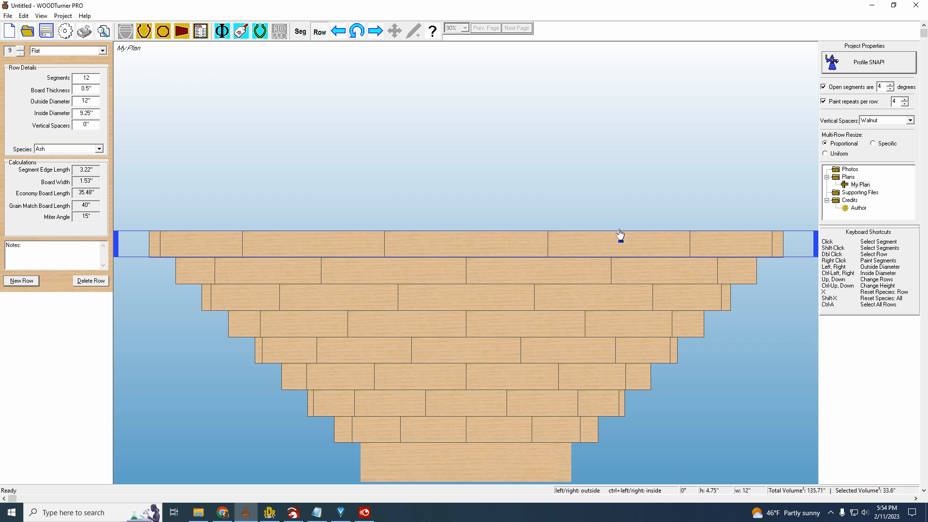
Review the bowl's cross-section, build summary, segment dimensions and row layout, and return to the vessel view
left_click(143, 31)
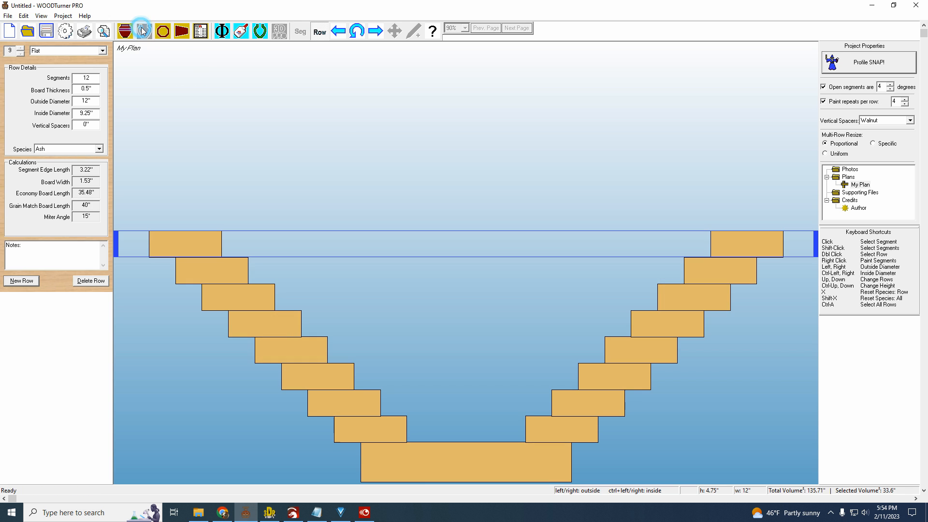
left_click(203, 32)
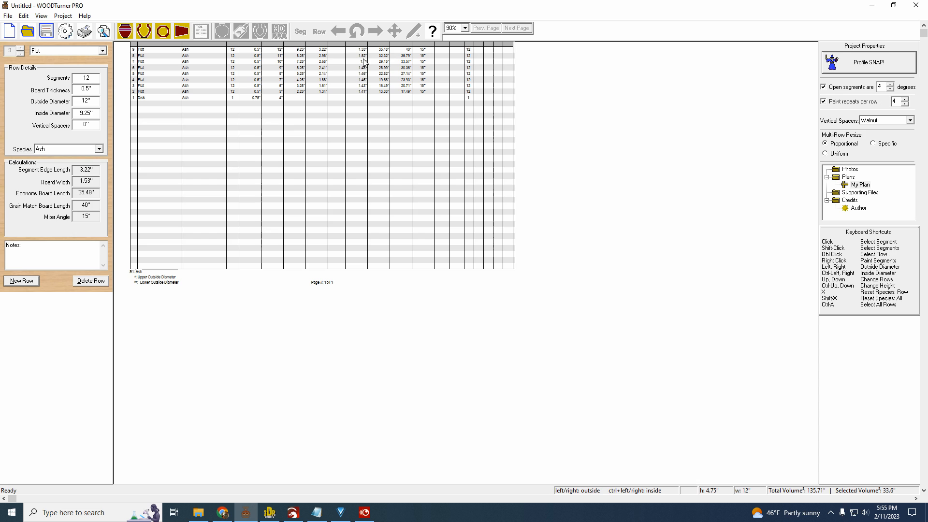
left_click(180, 33)
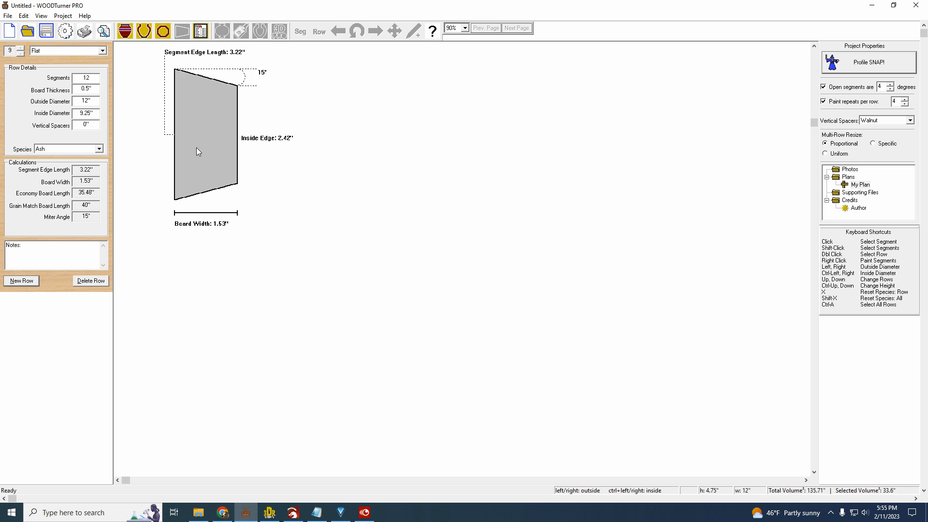
left_click(164, 32)
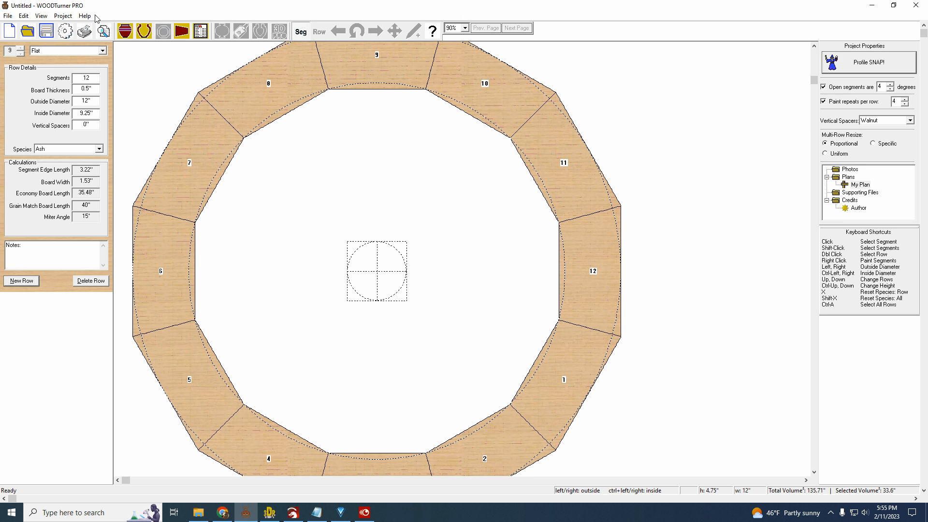
left_click(125, 32)
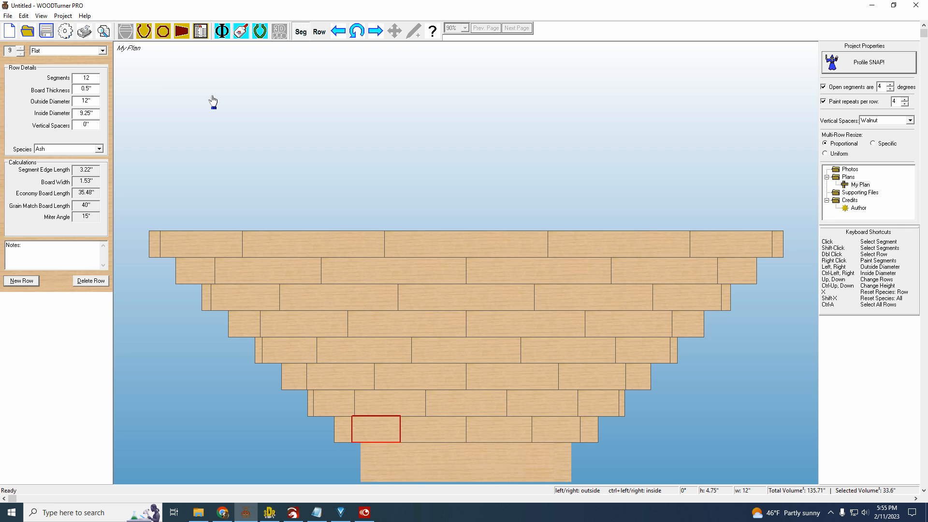
Select rows 2 through 9 together, set their segment count to 18, and clear the row selection
double_click(350, 246)
left_click(351, 245)
double_click(353, 250)
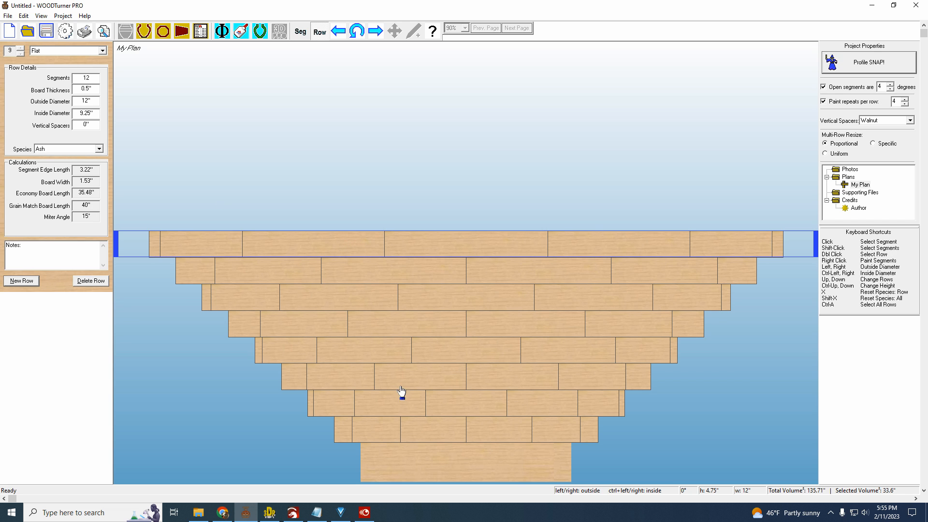
left_click(430, 438, "shift")
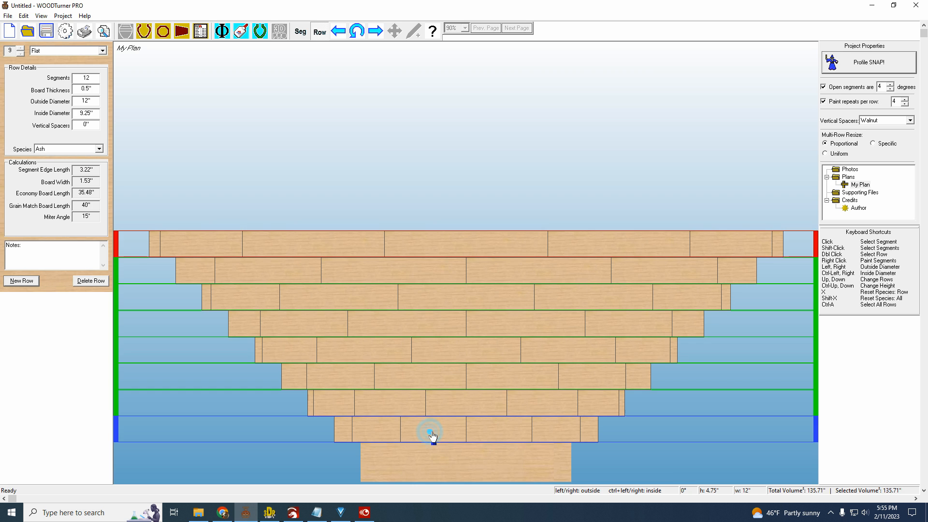
double_click(94, 79)
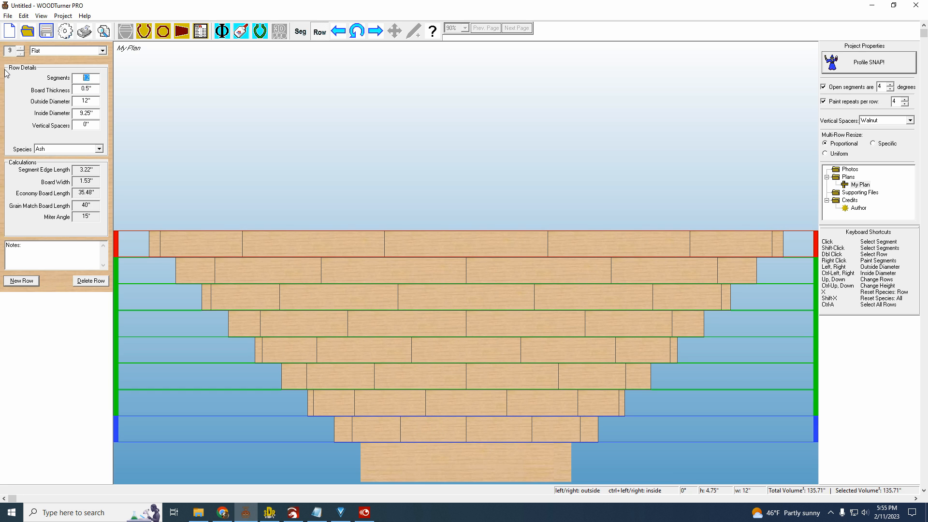
type("1")
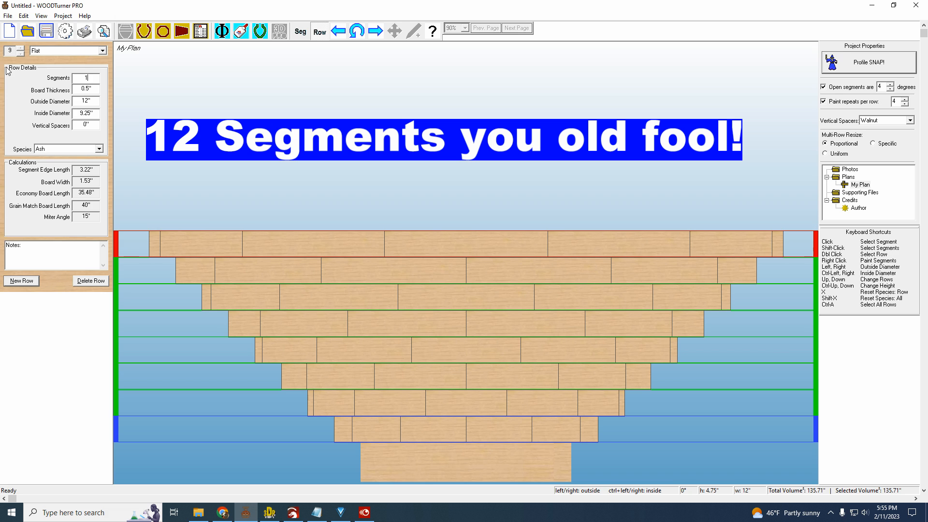
left_click(91, 91)
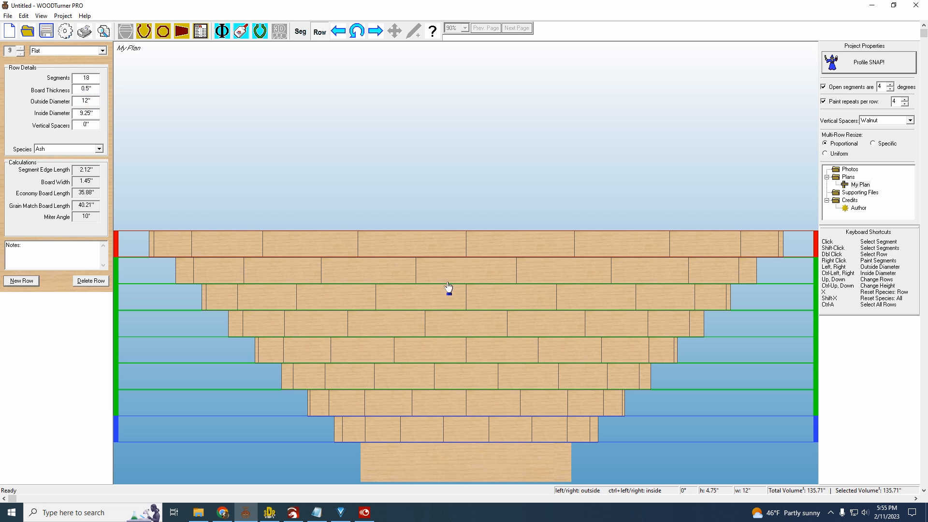
left_click(420, 236)
left_click(418, 170)
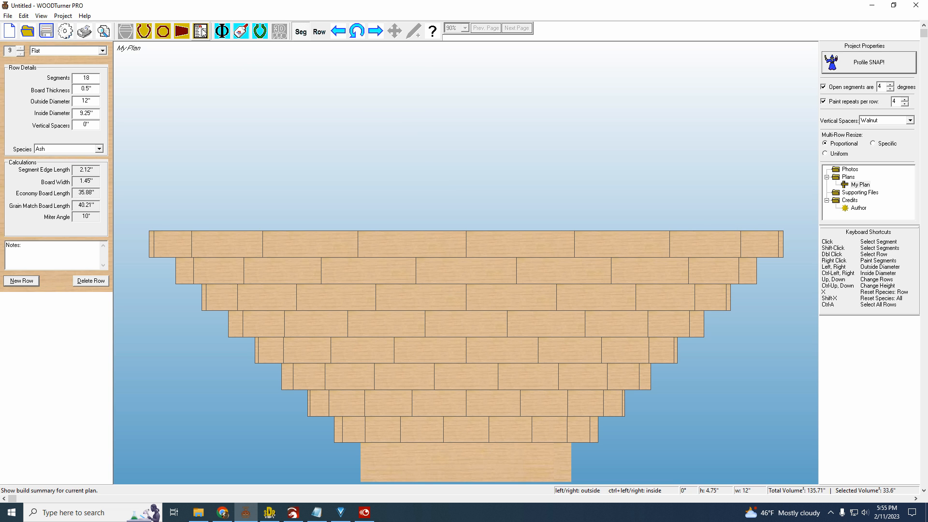
Check the build summary, segment dimensions and row layout for the 18-segment rows, and return to the vessel view
left_click(202, 32)
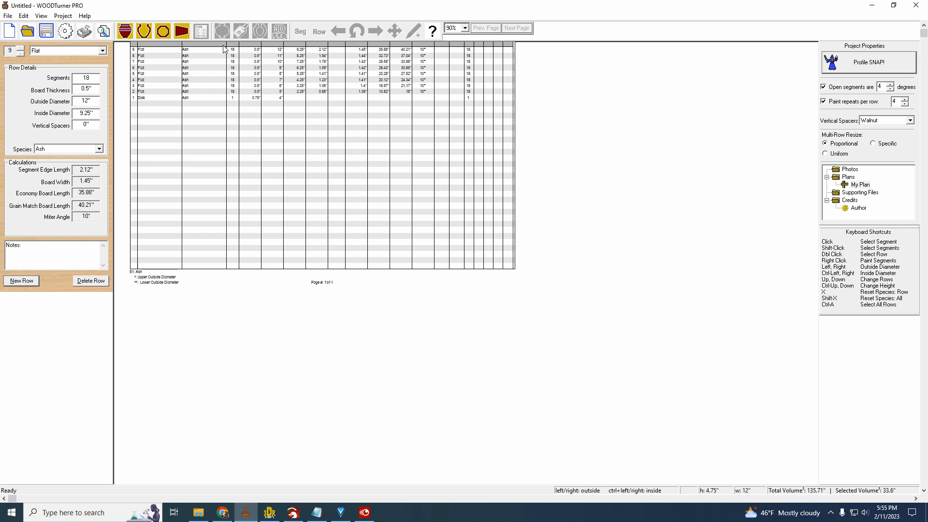
left_click(181, 31)
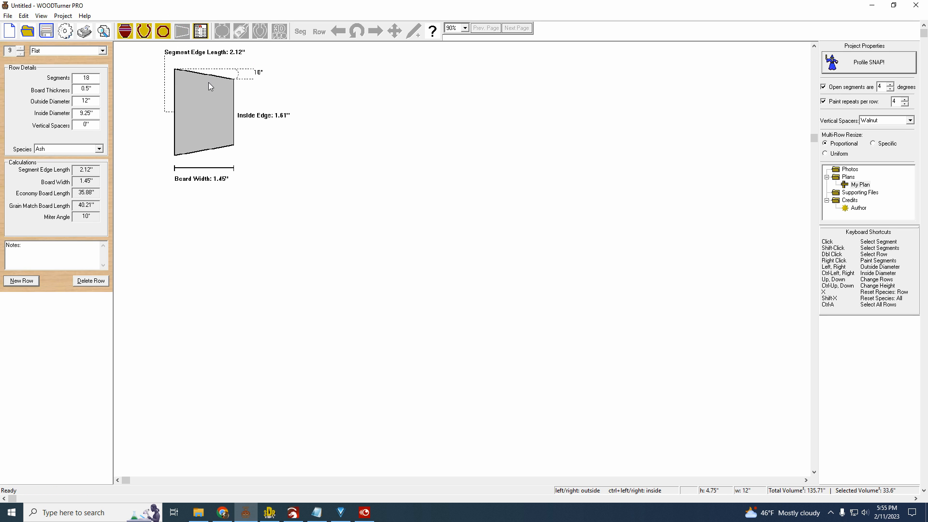
left_click(163, 31)
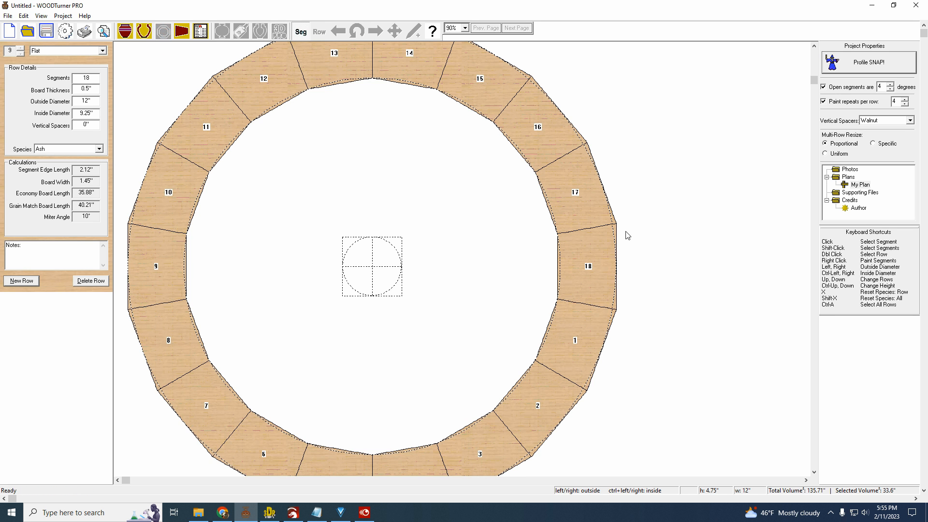
left_click(125, 32)
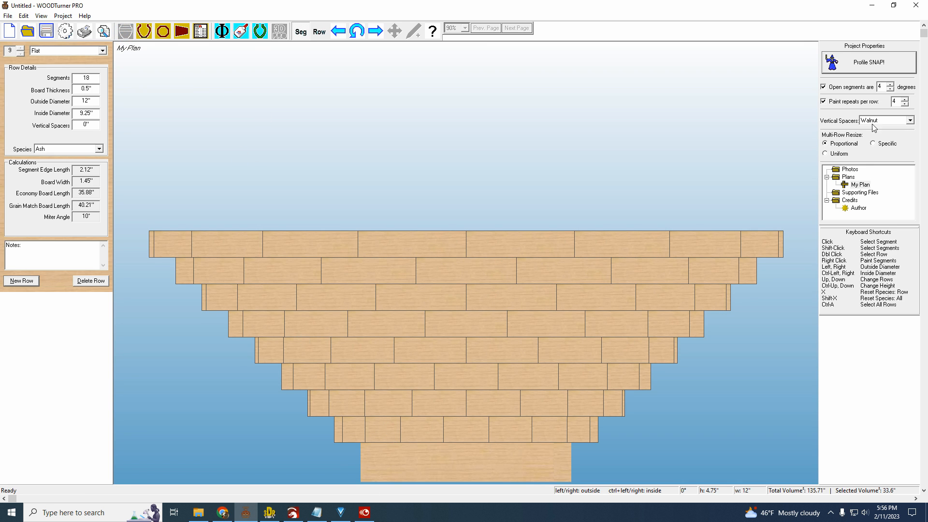
Set the paint repeats per row to 6 and paint one segment in each of rows 2 to 9 along a rising diagonal Padouk
left_click(904, 98)
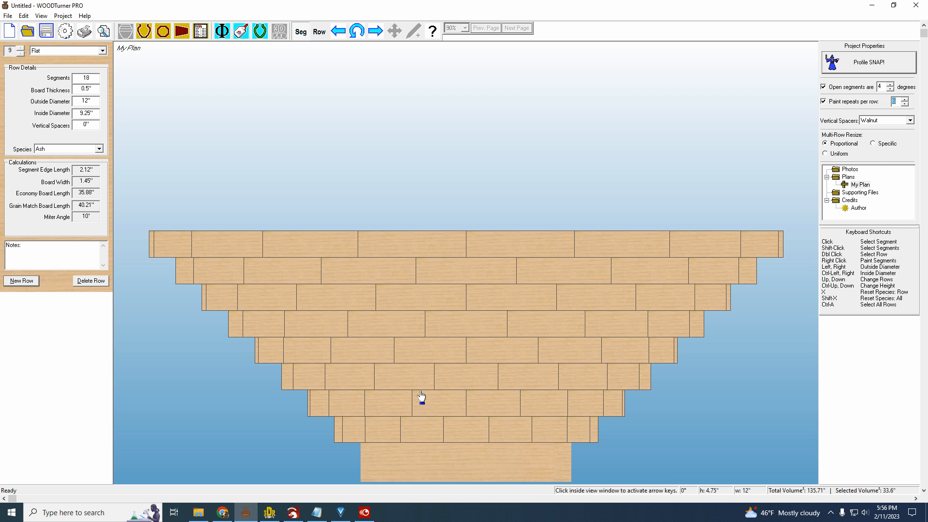
left_click(373, 430)
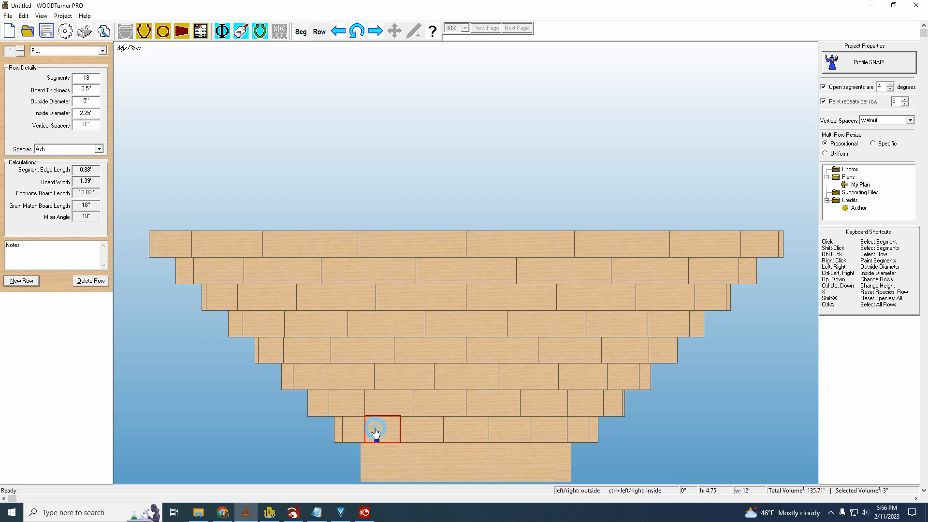
left_click(387, 408, "shift")
left_click(406, 378, "shift")
left_click(435, 352, "shift")
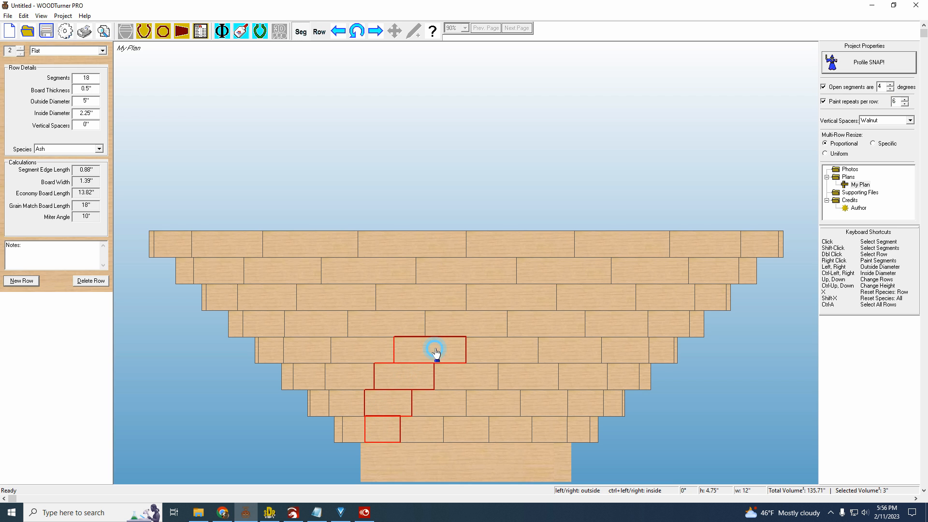
left_click(466, 318, "shift")
left_click(521, 292, "shift")
left_click(544, 279, "shift")
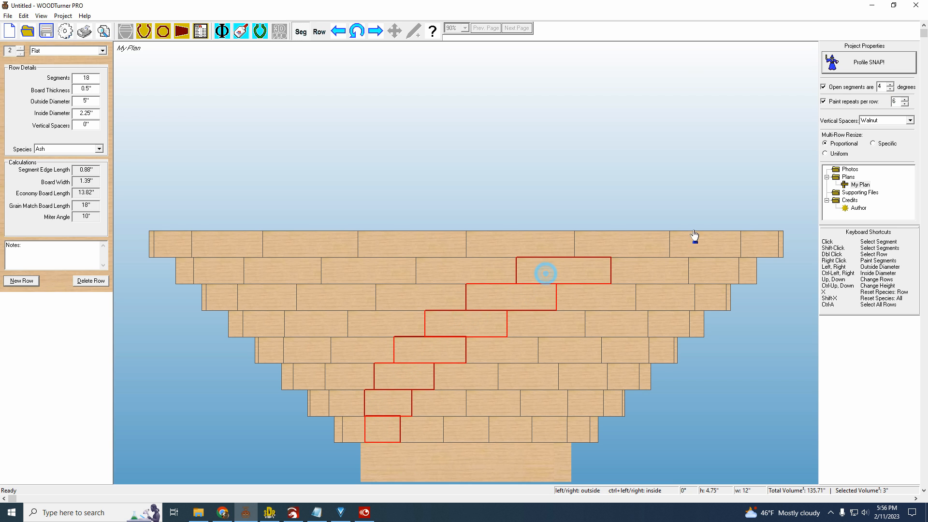
left_click(610, 243, "shift")
right_click(610, 244)
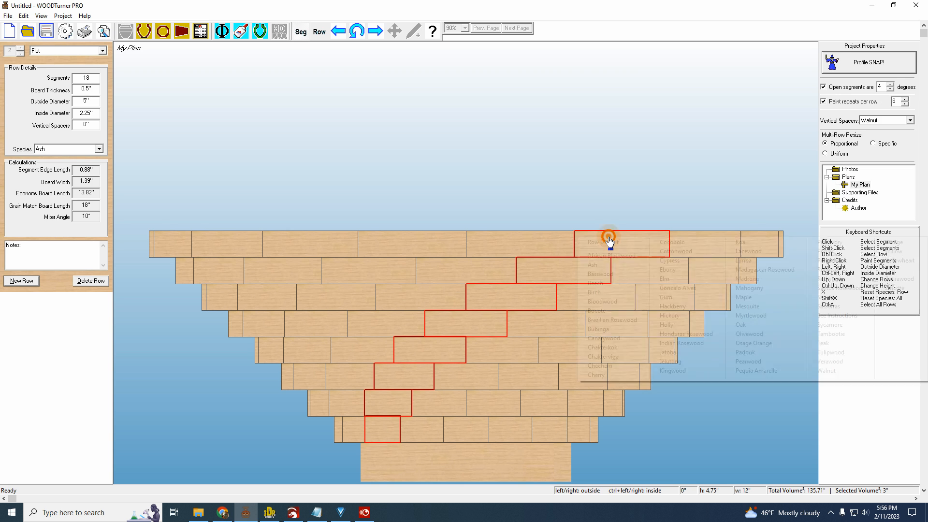
left_click(752, 352)
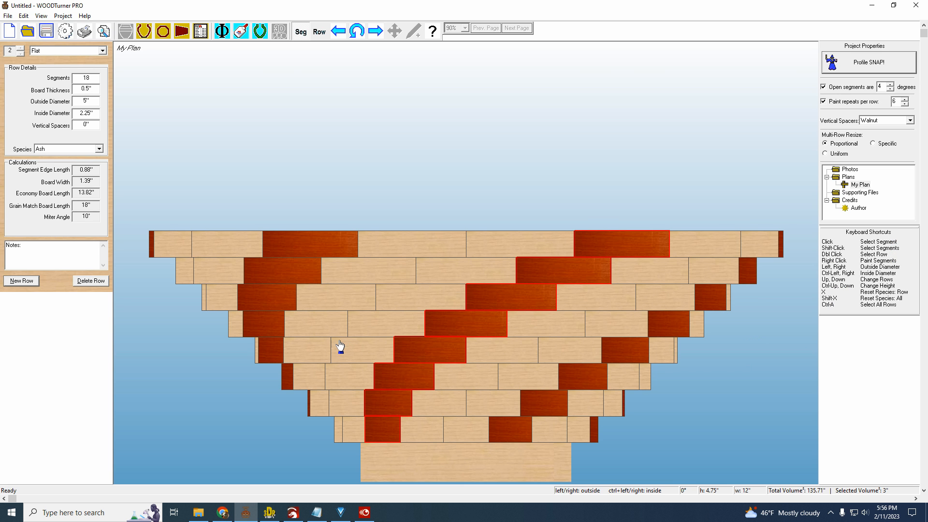
Paint the segment on the right of the central Padouk diagonal Walnut in each of rows 2 to 9
left_click(429, 431)
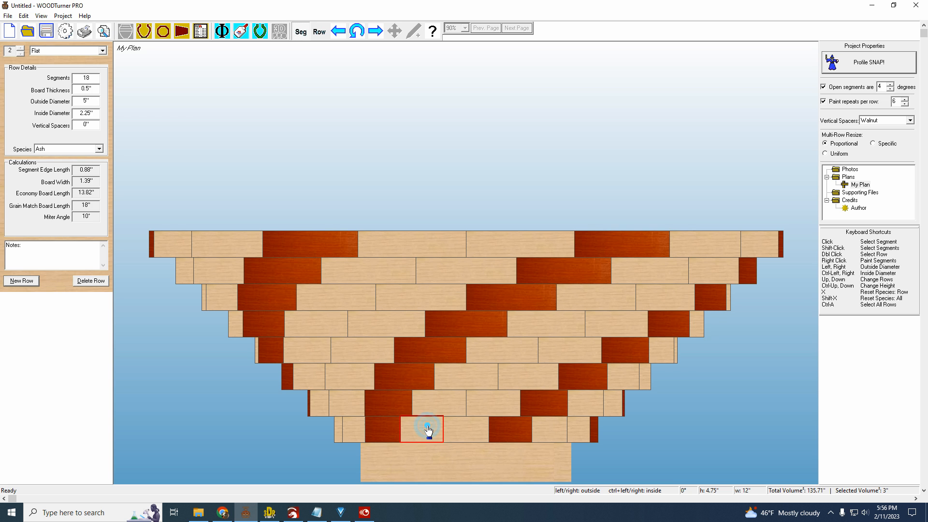
left_click(447, 409, "shift")
left_click(473, 379, "shift")
left_click(508, 349, "shift")
left_click(551, 321, "shift")
left_click(597, 297, "shift")
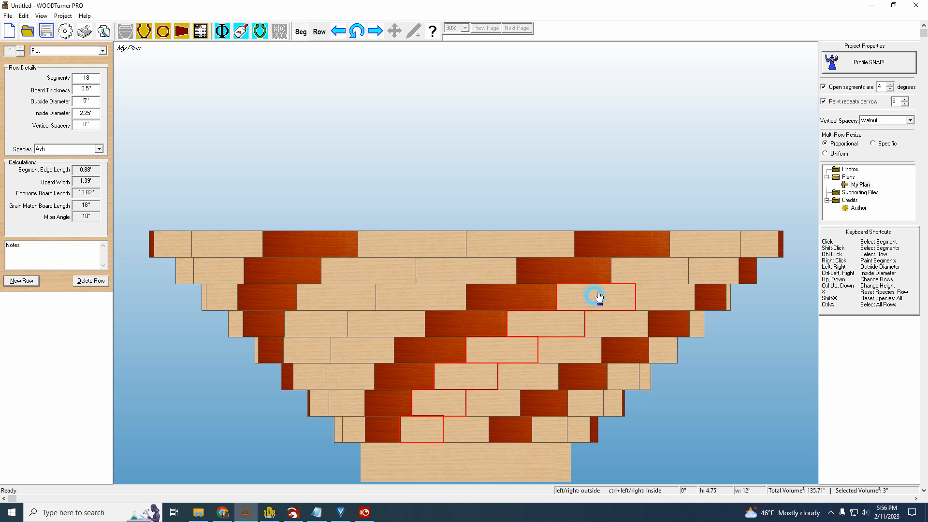
left_click(644, 269, "shift")
left_click(701, 244, "shift")
right_click(702, 249)
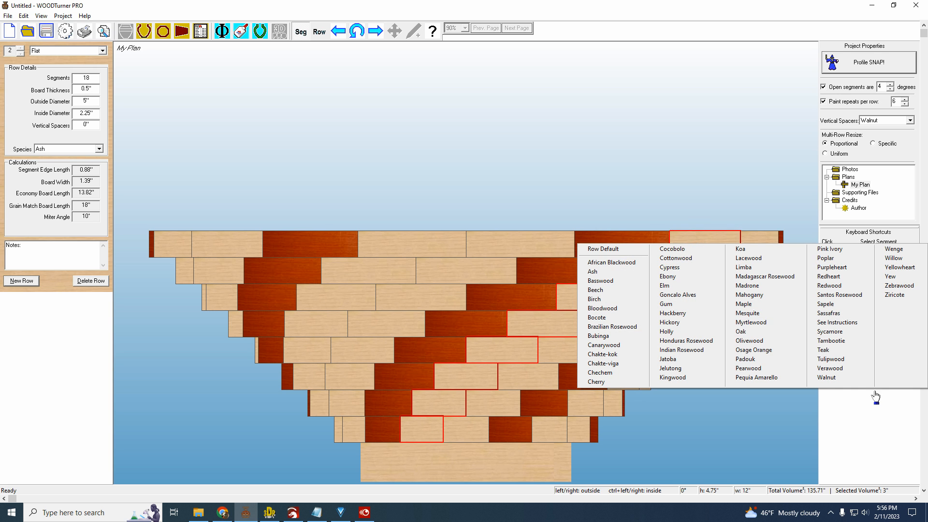
left_click(827, 378)
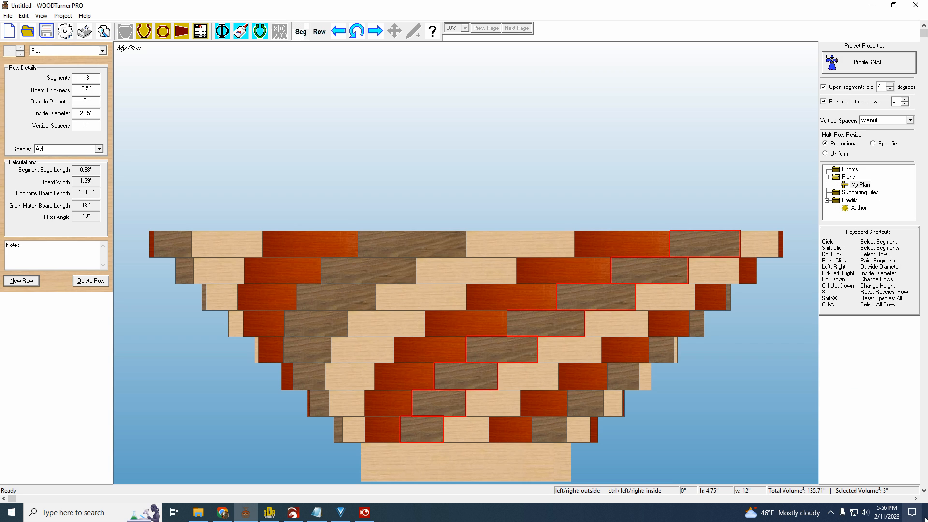
Paint the remaining Ash segment between the Walnut and Padouk diagonals Maple in each of rows 2 to 9
left_click(465, 431)
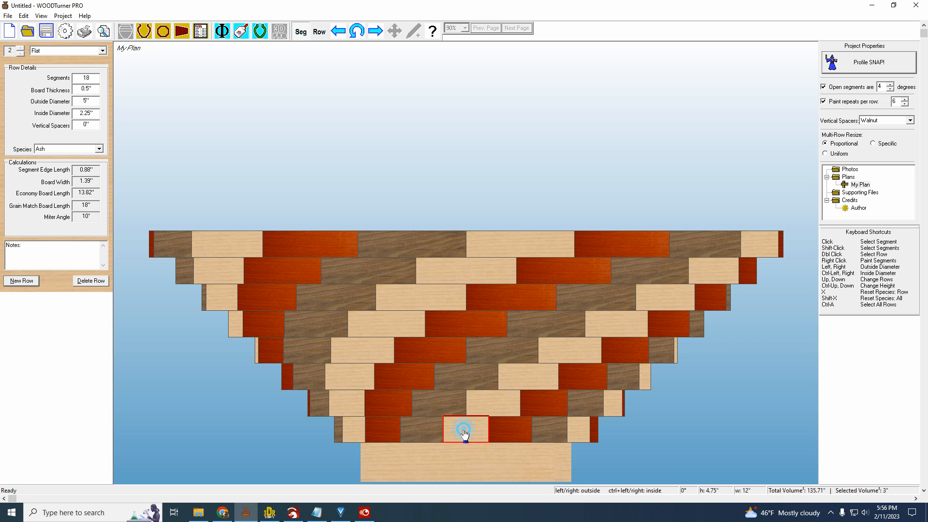
left_click(507, 399, "shift")
left_click(544, 376, "shift")
left_click(577, 356, "shift")
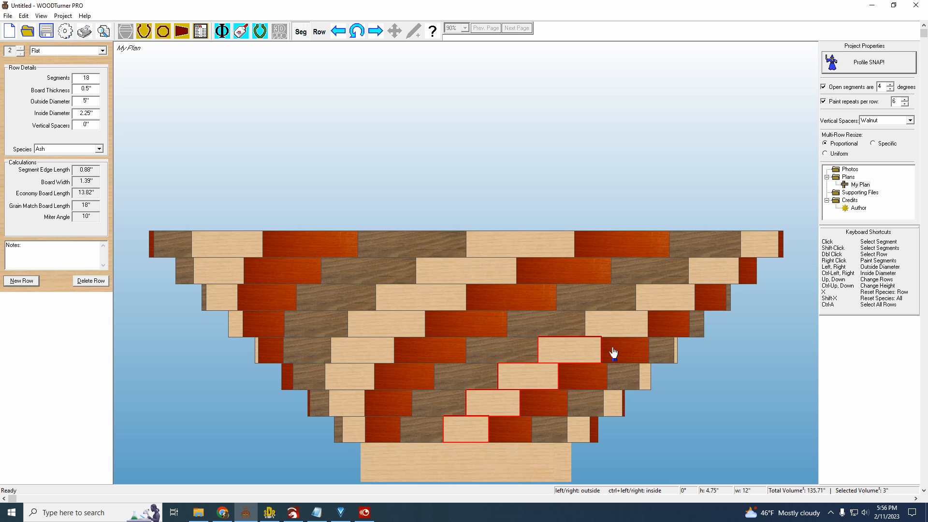
left_click(612, 324, "shift")
left_click(658, 299, "shift")
left_click(707, 278, "shift")
left_click(759, 251, "shift")
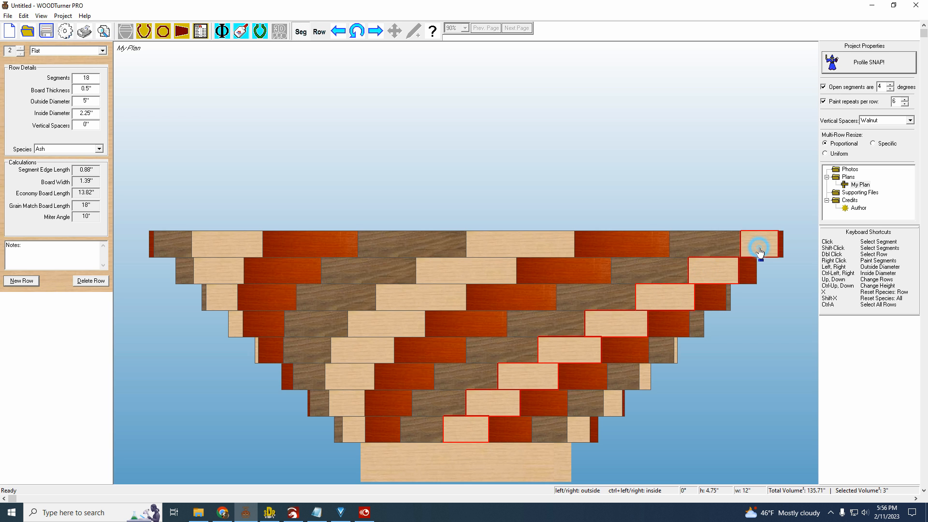
right_click(754, 244)
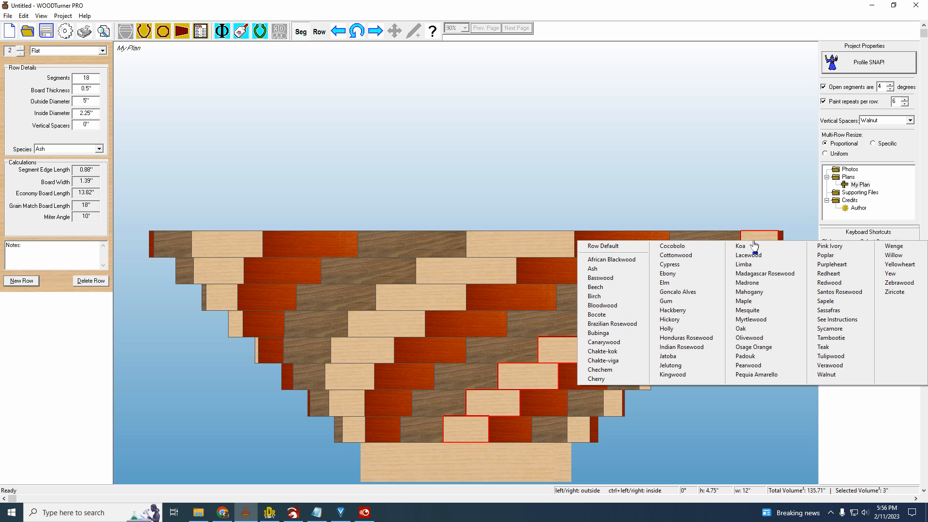
left_click(747, 302)
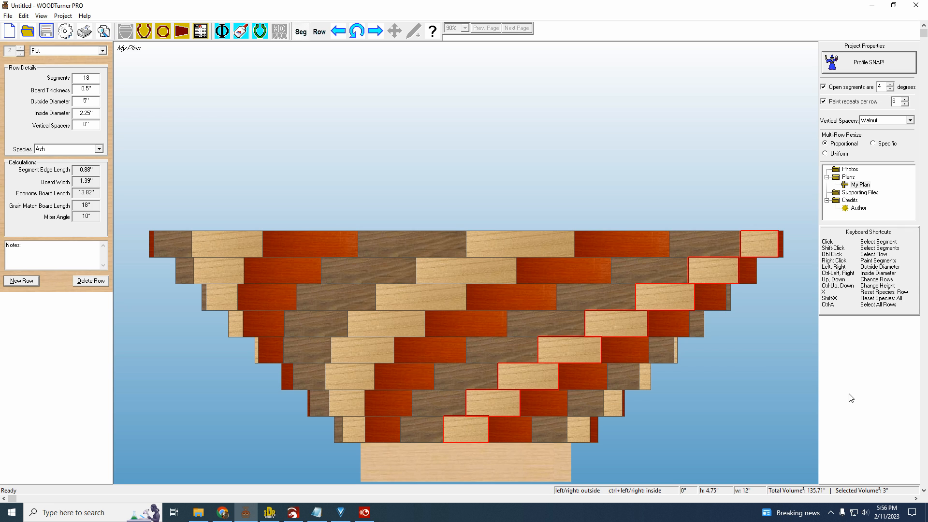
Select the base disk row and change its species to Wenge
left_click(412, 460)
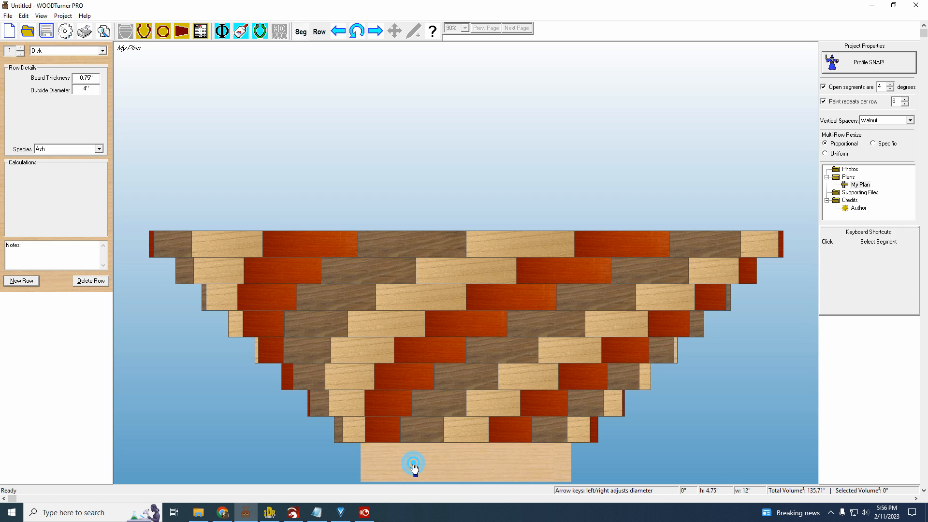
double_click(412, 460)
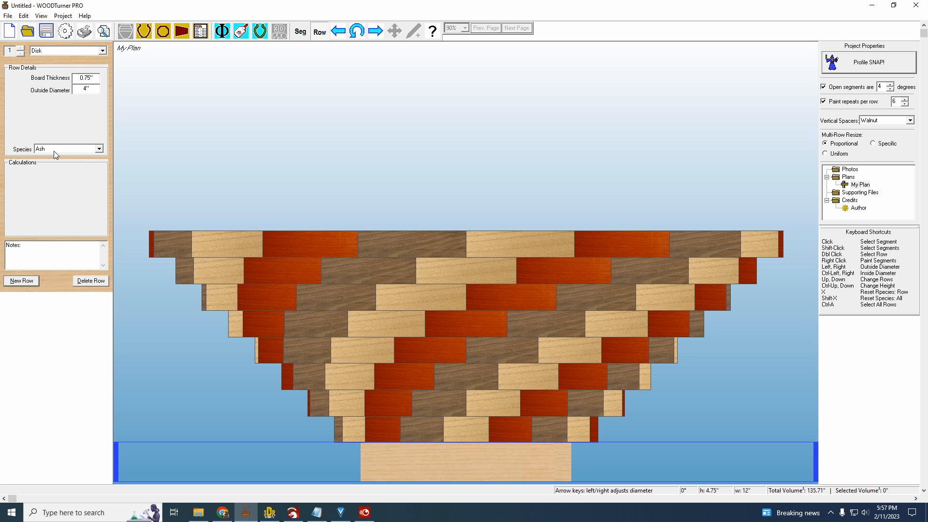
left_click(99, 149)
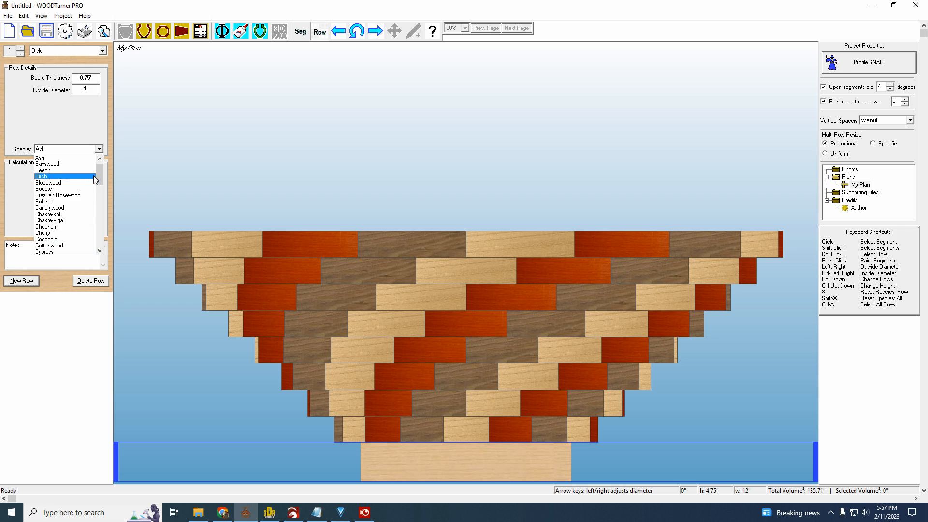
left_click_drag(99, 175, 125, 261)
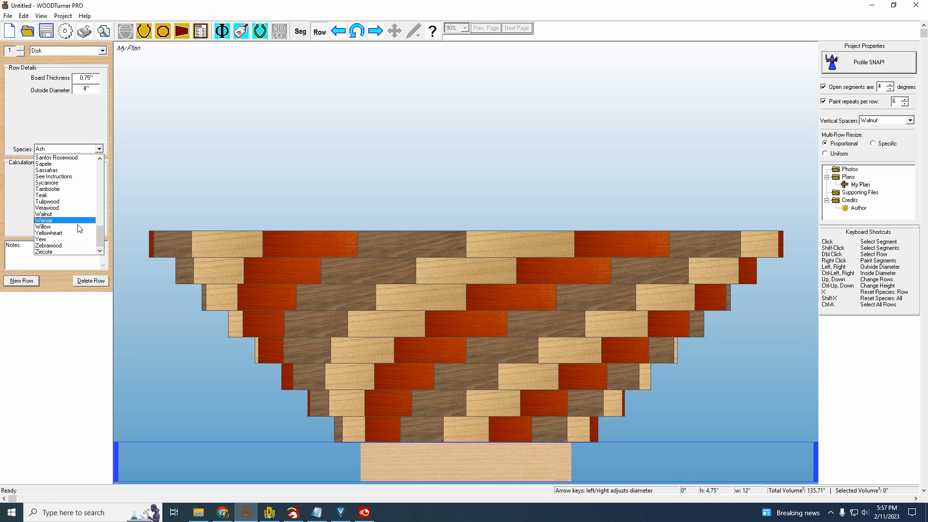
left_click(57, 220)
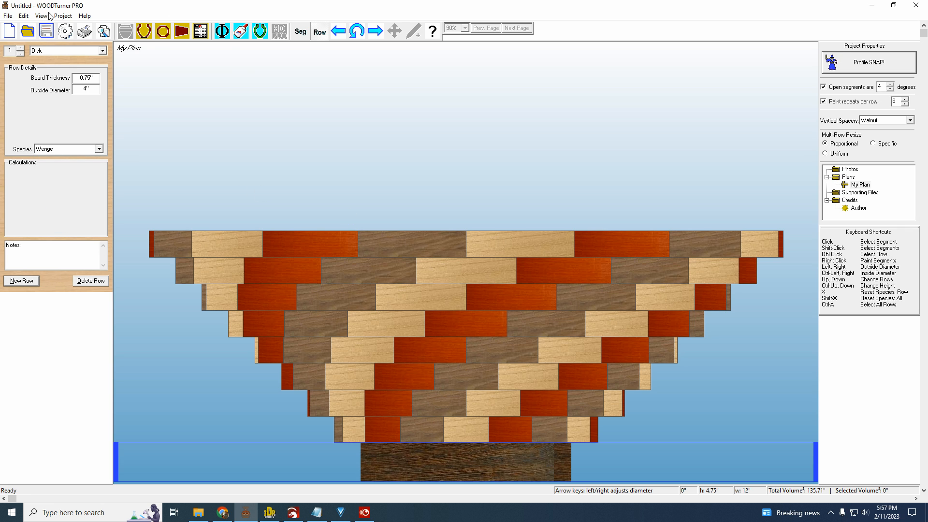
Review row 9's segment dimensions and ring layout, check the painted vessel view, and return to the cross-section
left_click(145, 34)
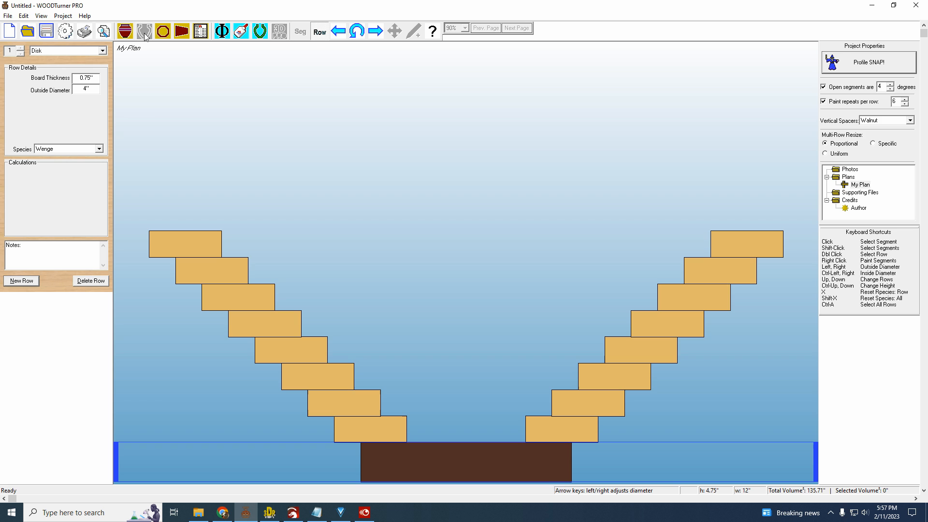
left_click(192, 239)
left_click(183, 34)
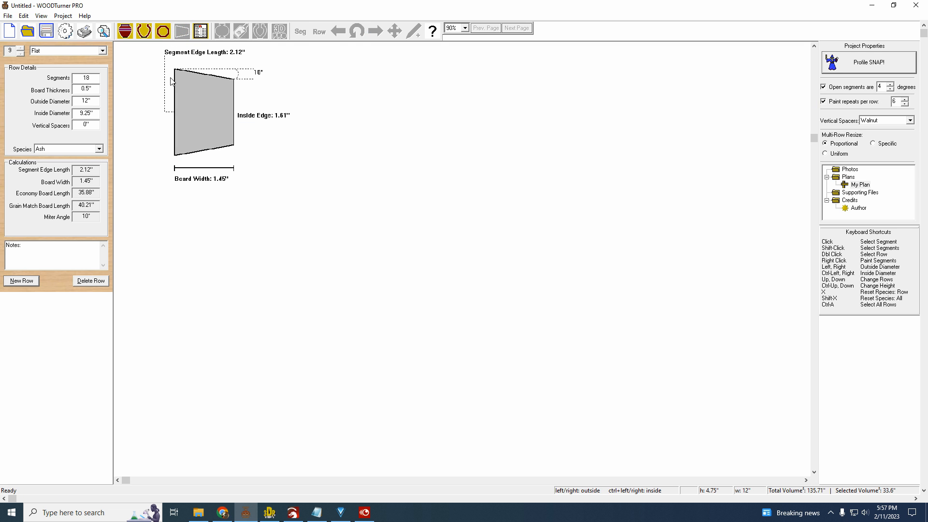
left_click(162, 31)
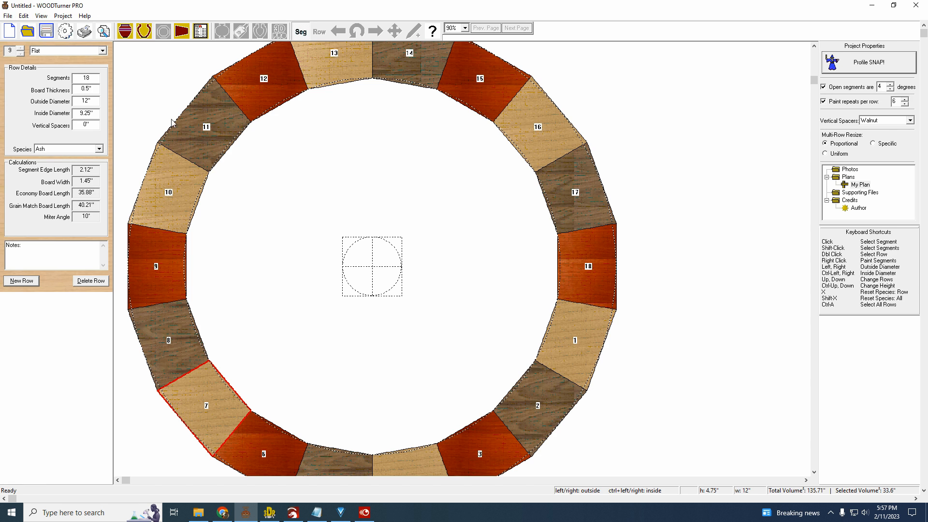
left_click(182, 31)
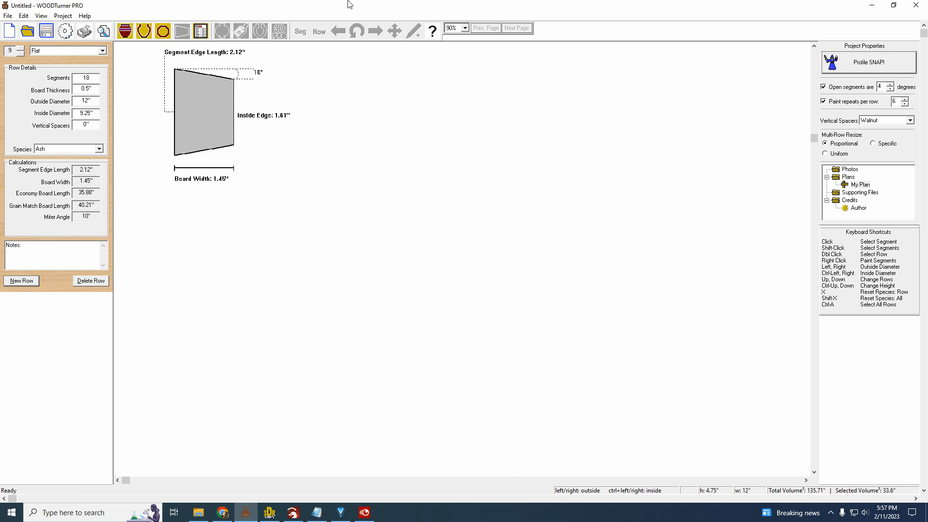
left_click(127, 32)
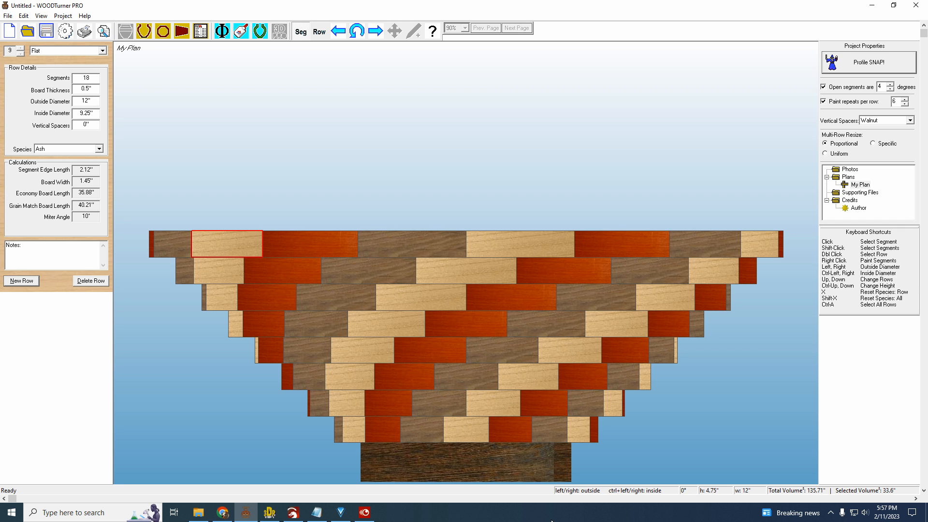
left_click(145, 32)
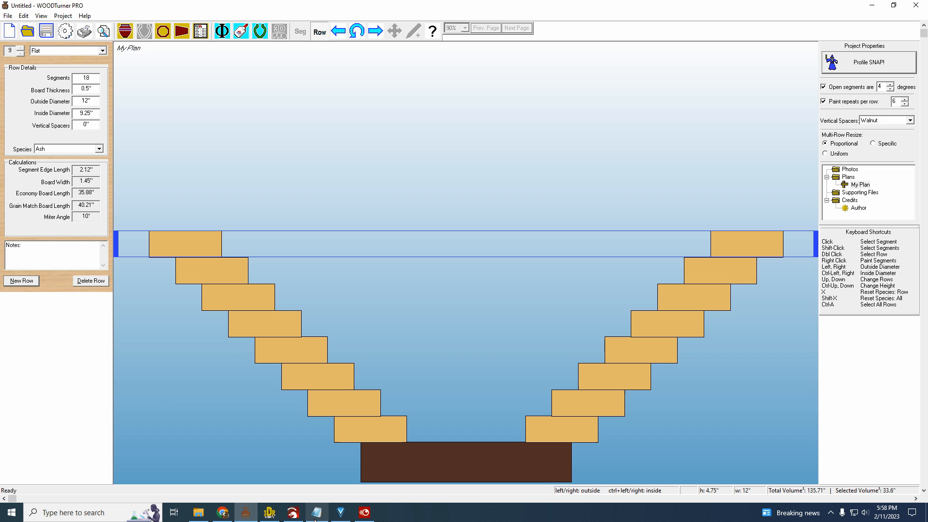
Start a blank drawing in 3D Design PRO, check the base disk in WOODTurner PRO's cross-section, and return to the drawing
left_click(269, 514)
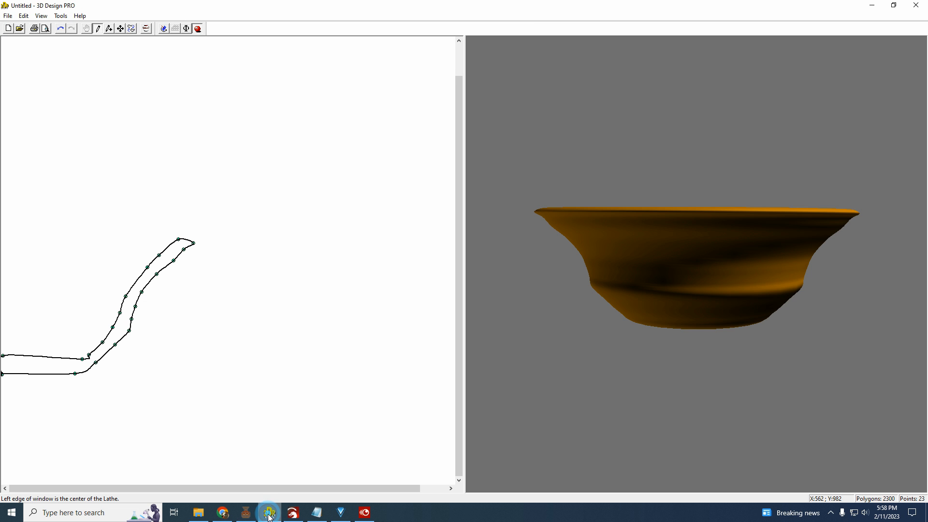
left_click(8, 28)
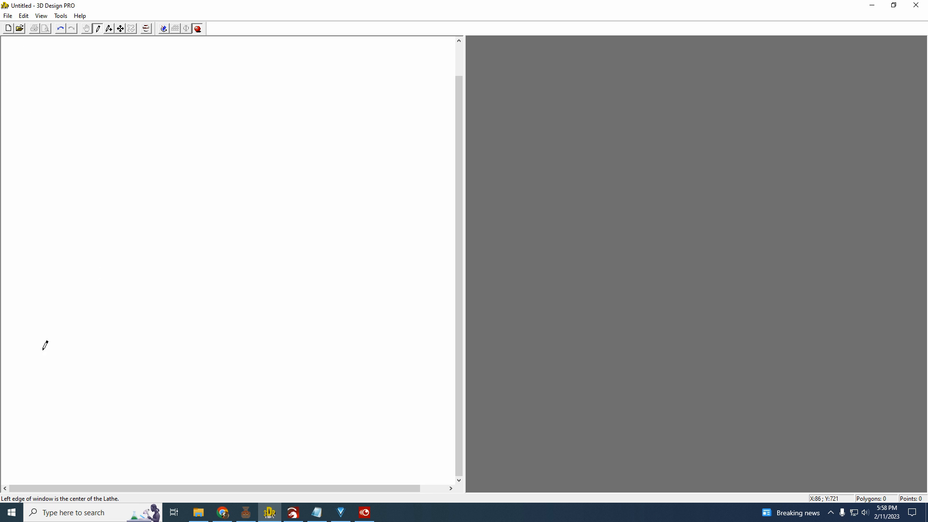
left_click(246, 515)
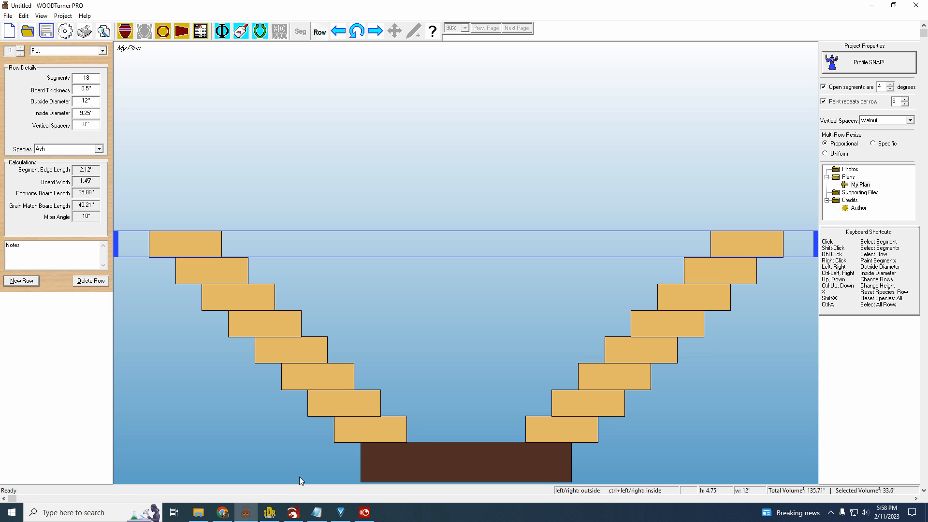
left_click(270, 514)
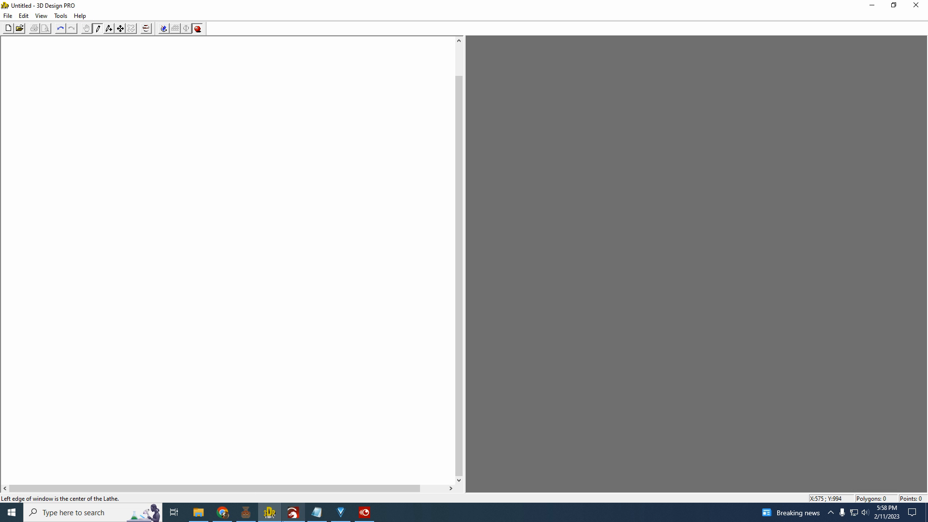
left_click(244, 513)
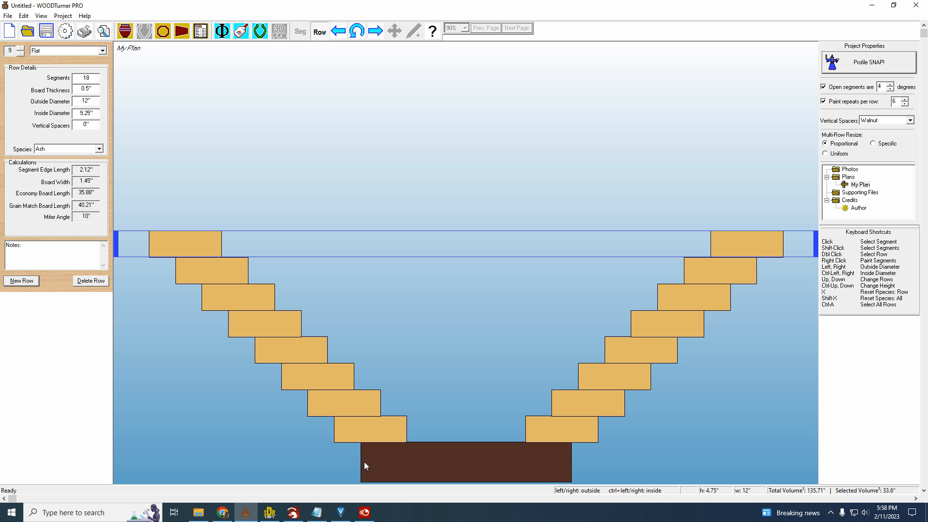
left_click(378, 460)
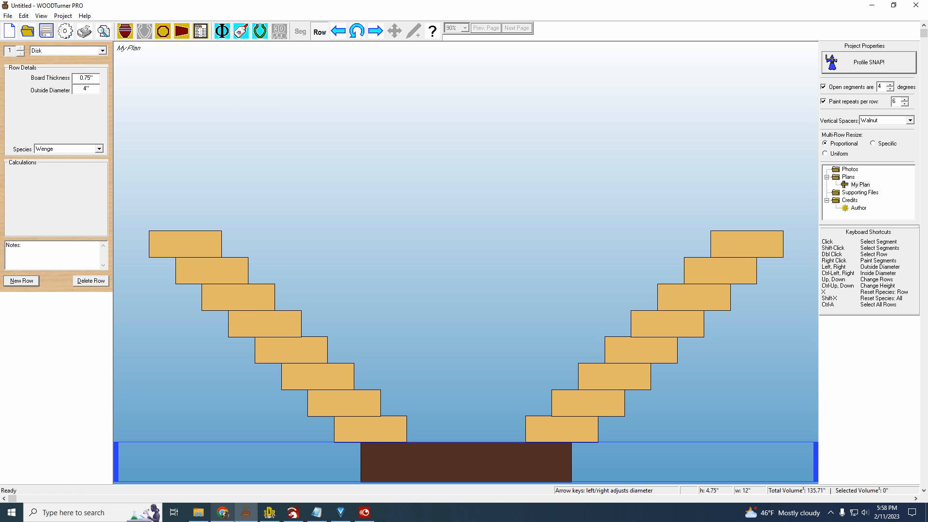
left_click(269, 513)
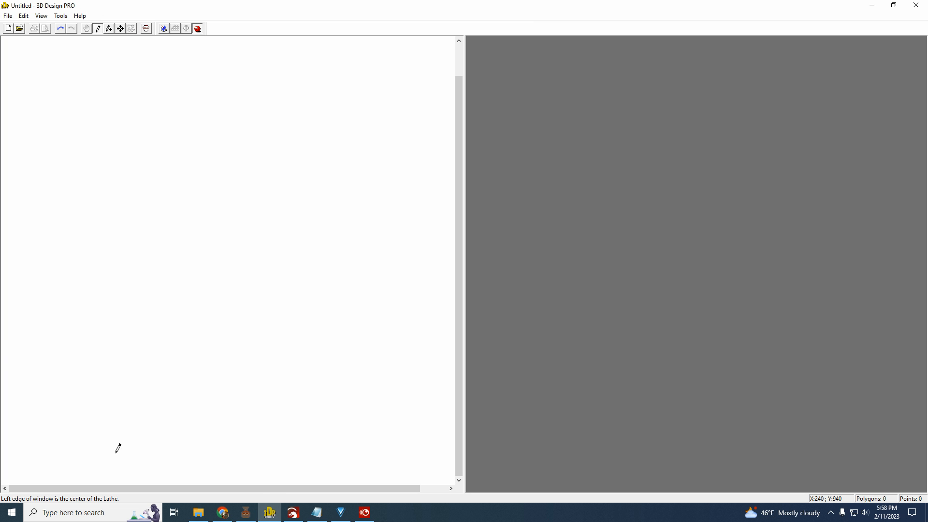
Plot the lower outer bowl profile from the lathe center along a flat bottom, up a short foot and flaring outward
left_click(2, 369)
left_click(71, 371)
left_click(80, 353)
left_click(86, 336)
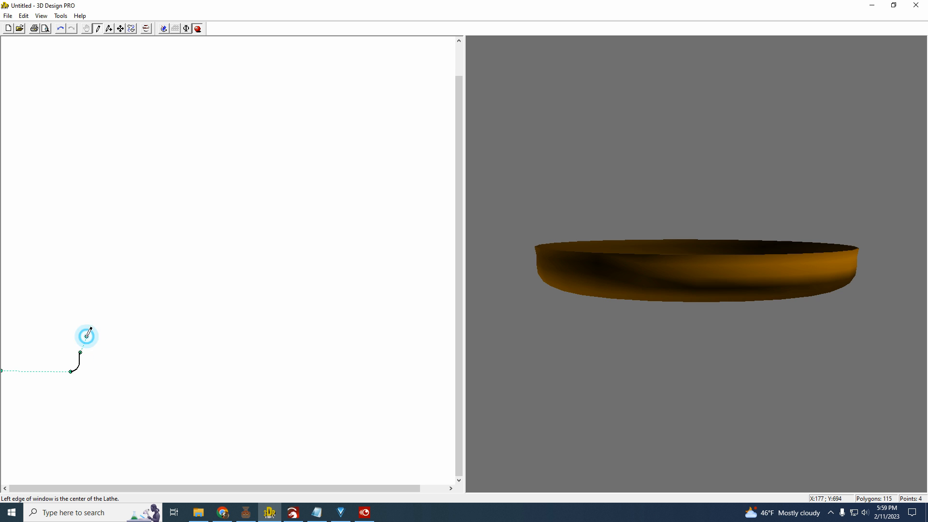
left_click(109, 317)
left_click(127, 304)
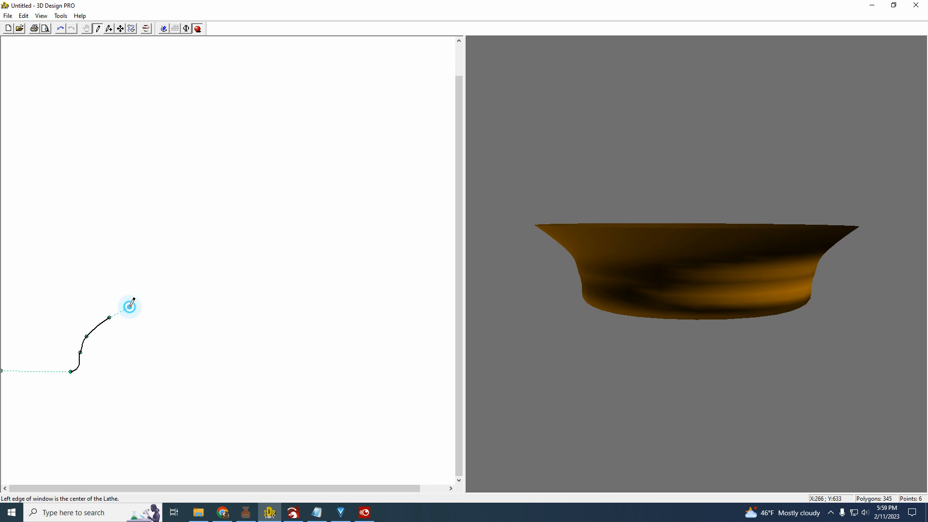
left_click(143, 295)
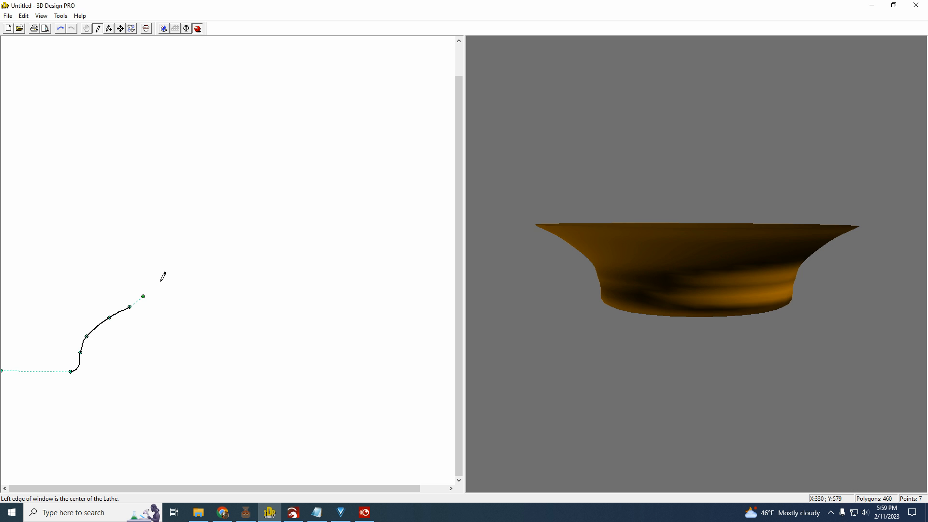
Extend the outer profile upward to the bowl's widest point and curve it back inward to the rim
left_click(156, 282)
left_click(161, 271)
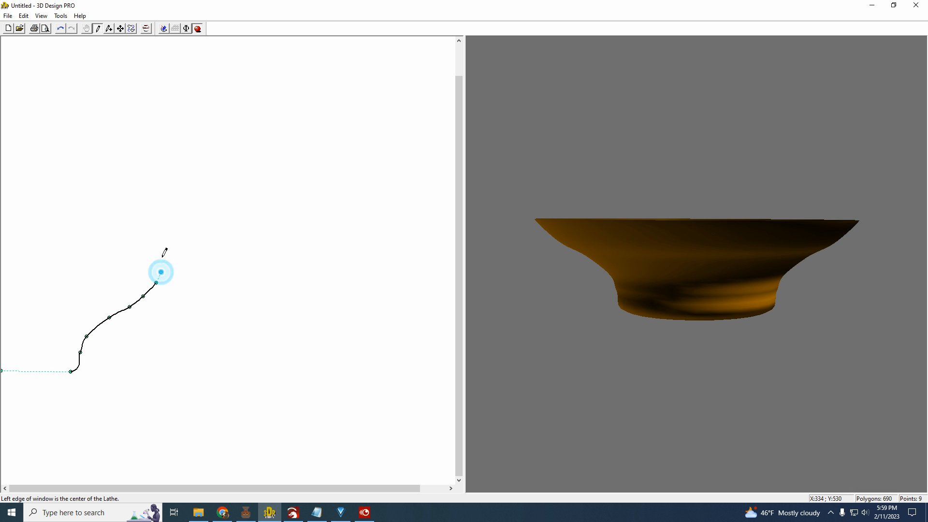
left_click(165, 255)
left_click(161, 244)
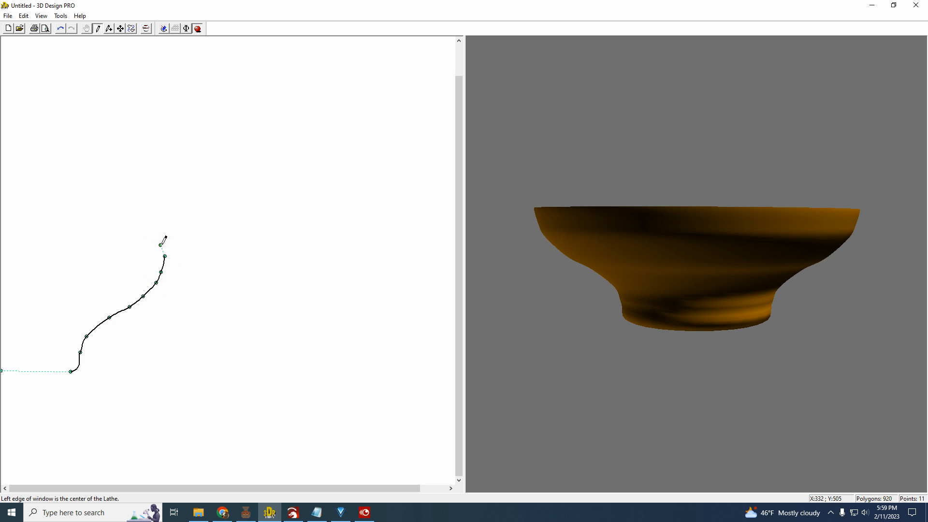
left_click(158, 233)
left_click(149, 222)
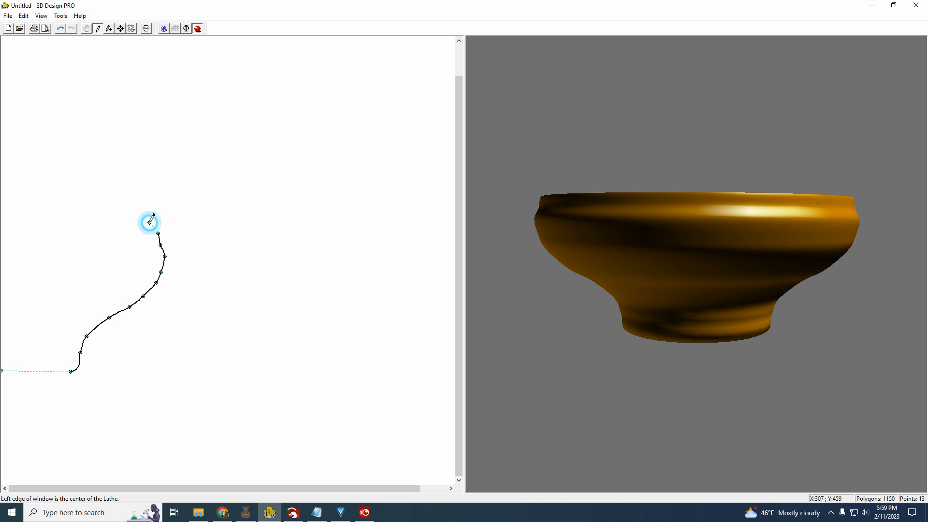
left_click(147, 218)
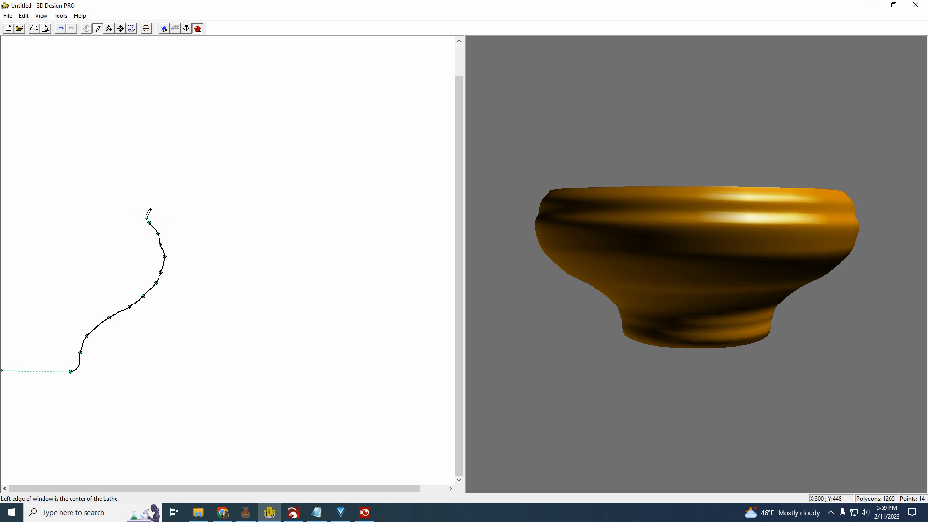
left_click(140, 210)
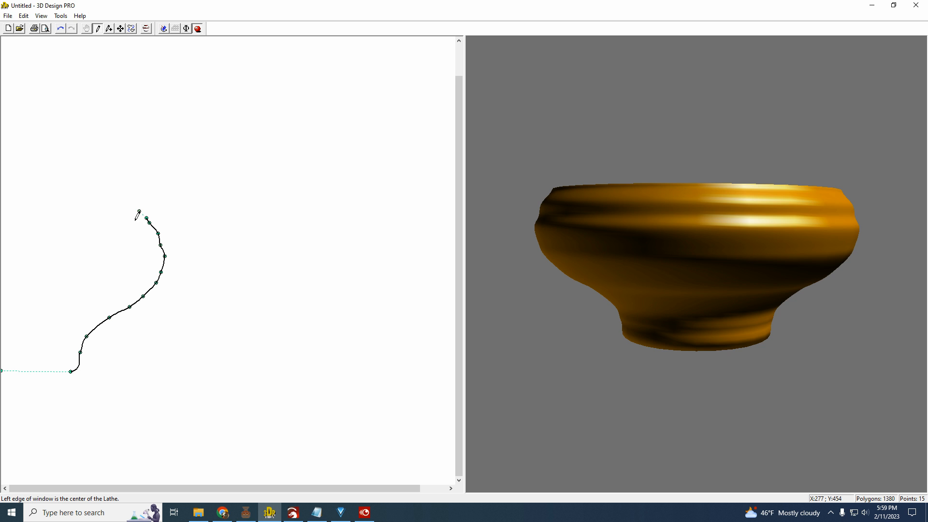
Turn the profile over the rim and plot the inner wall downward, parallel to the outer curve, to just above the foot
left_click(132, 220)
left_click(140, 226)
left_click(151, 240)
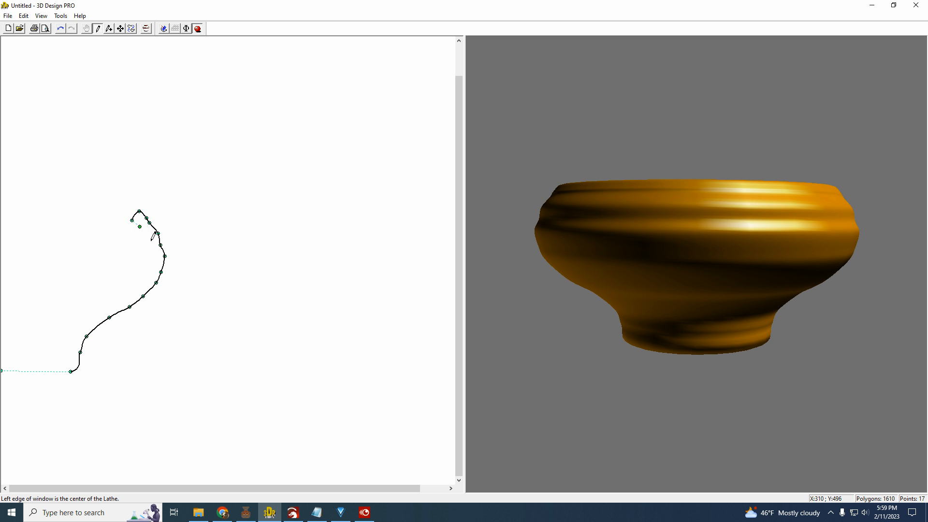
left_click(153, 261)
left_click(151, 270)
left_click(144, 282)
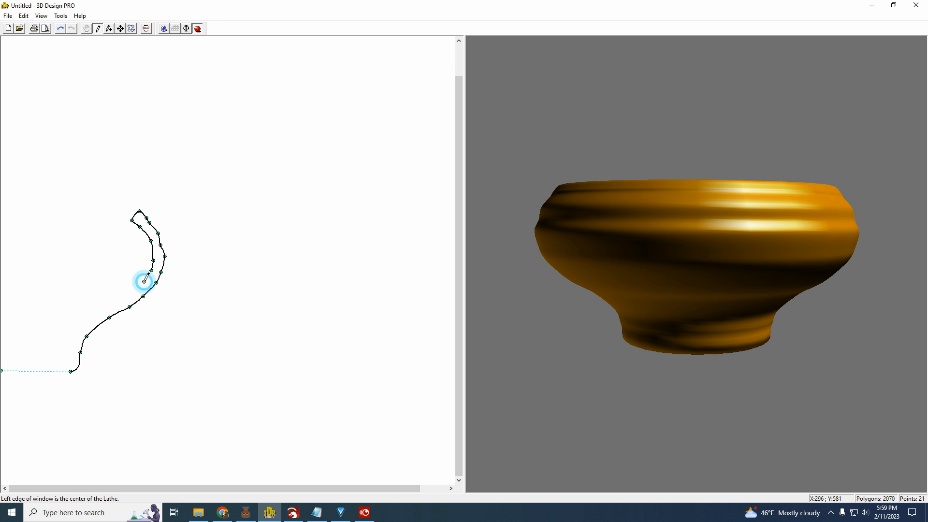
left_click(133, 293)
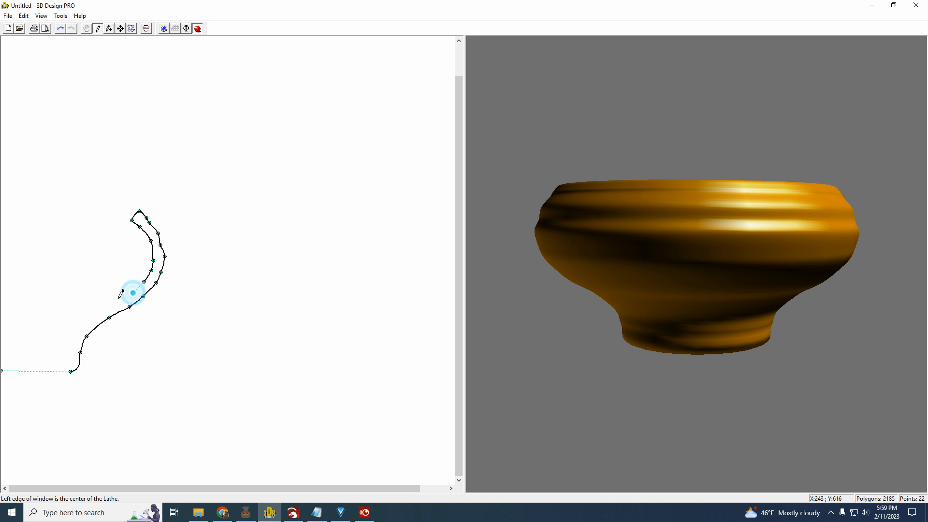
left_click(116, 300)
left_click(104, 307)
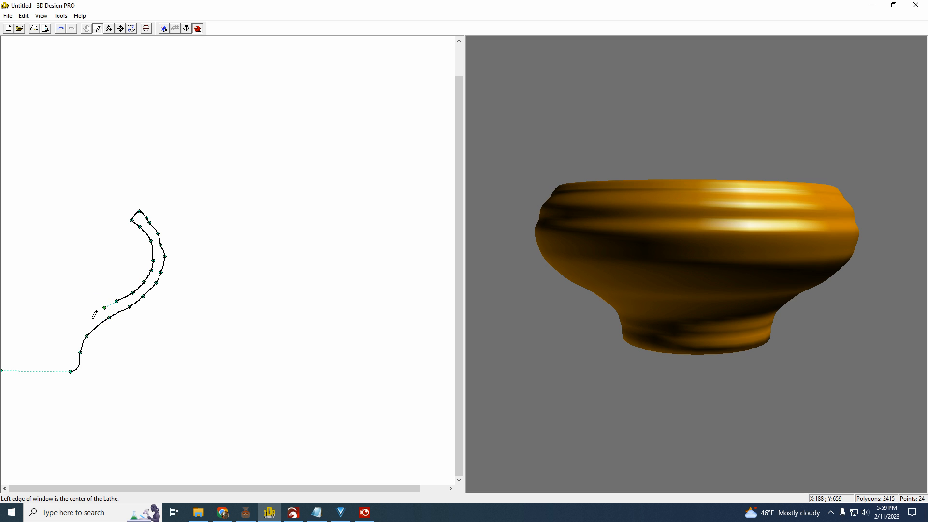
Continue the inner profile down inside the foot and across a flat inside floor to the lathe center
left_click(89, 318)
left_click(79, 333)
left_click(76, 342)
left_click(73, 356)
left_click(64, 356)
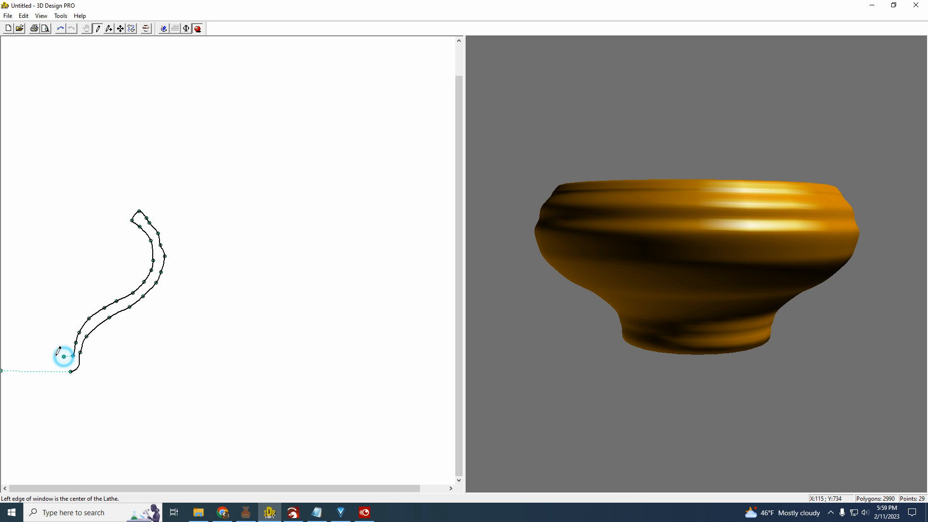
left_click(44, 358)
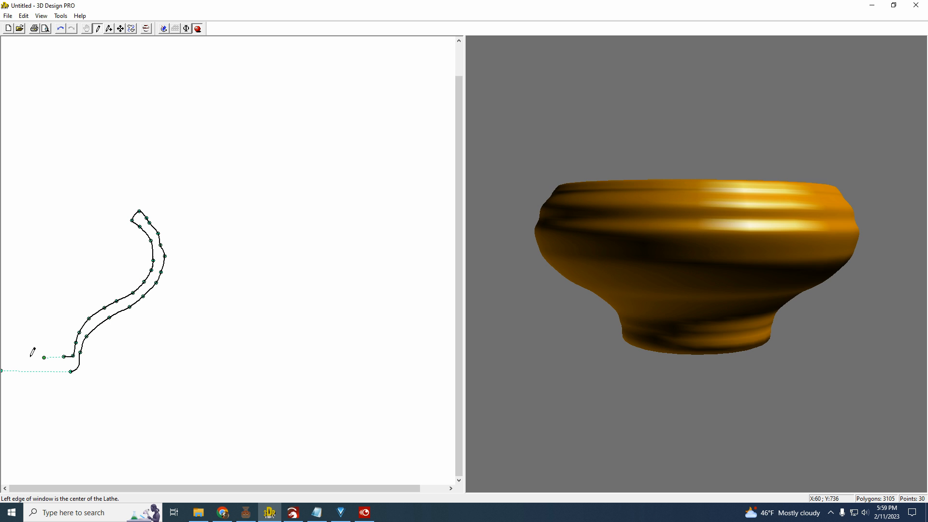
left_click(30, 357)
left_click(19, 356)
left_click(10, 355)
left_click(3, 355)
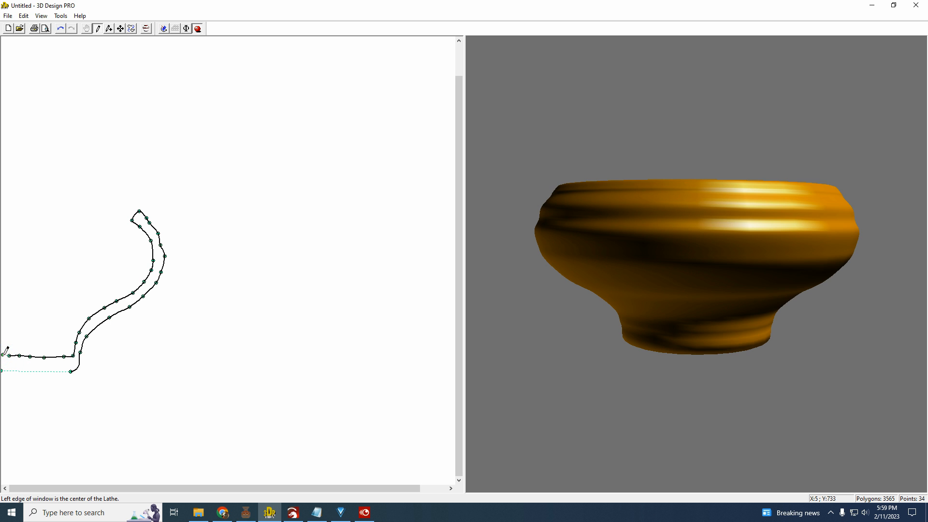
Bring the profile down the lathe center to the base, close the spline, and check the 3D preview
left_click(2, 371)
right_click(72, 371)
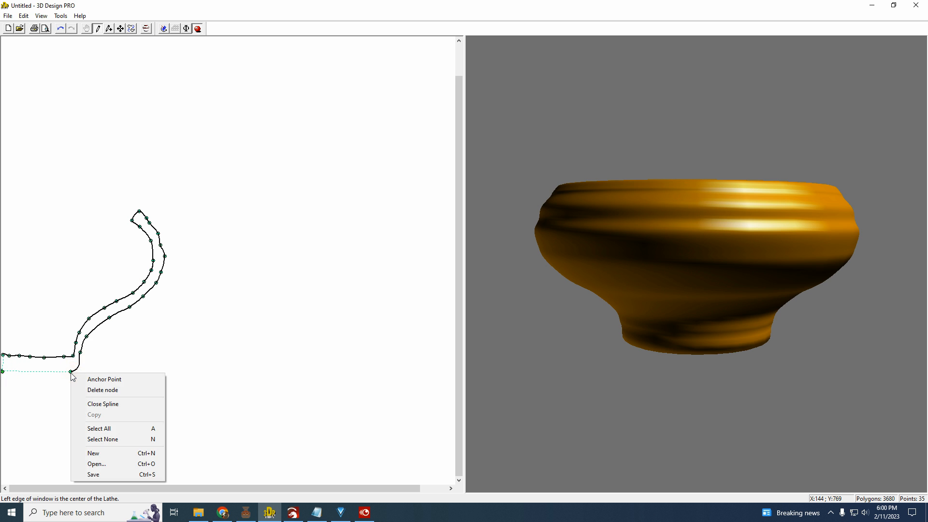
left_click(108, 405)
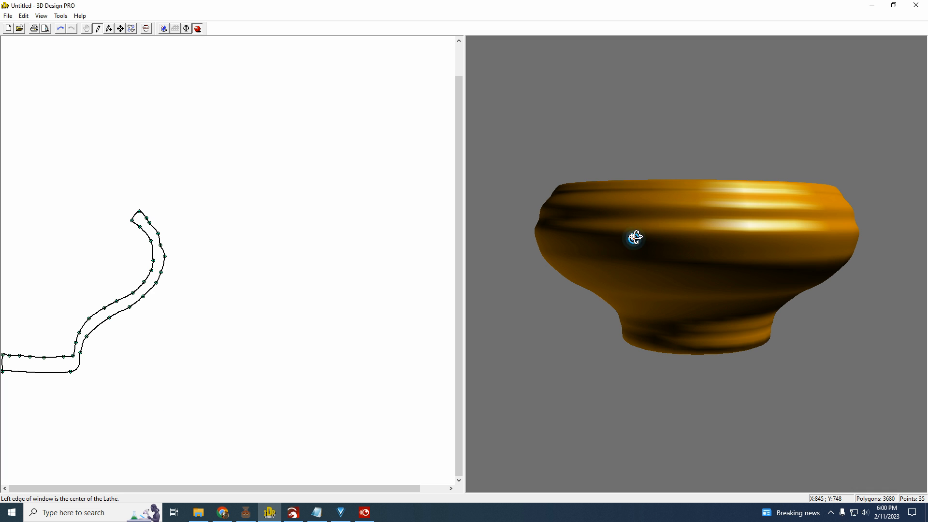
mouse_move(634, 237)
left_mouse_down()
mouse_move(651, 271)
mouse_move(634, 238)
left_mouse_up()
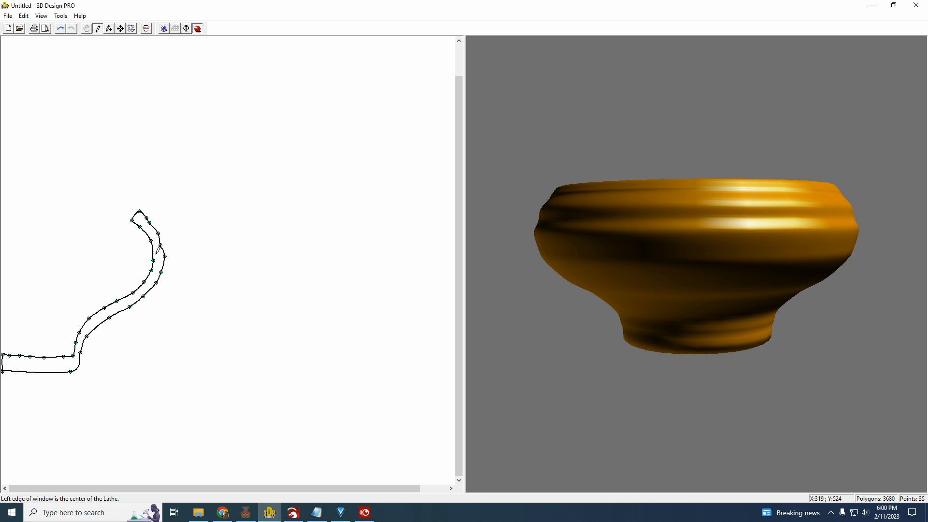
Smooth the upper outer wall by moving the two uneven profile points slightly outward
left_click(120, 28)
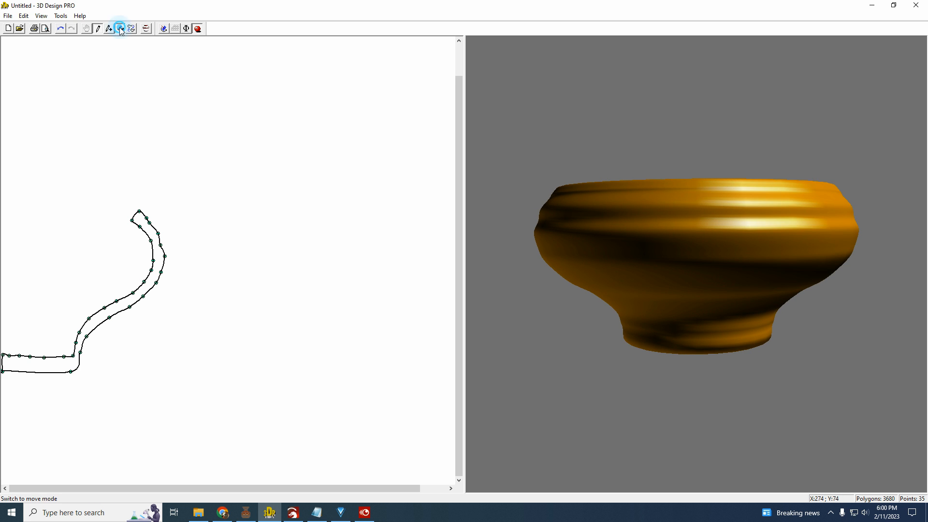
left_click(162, 245)
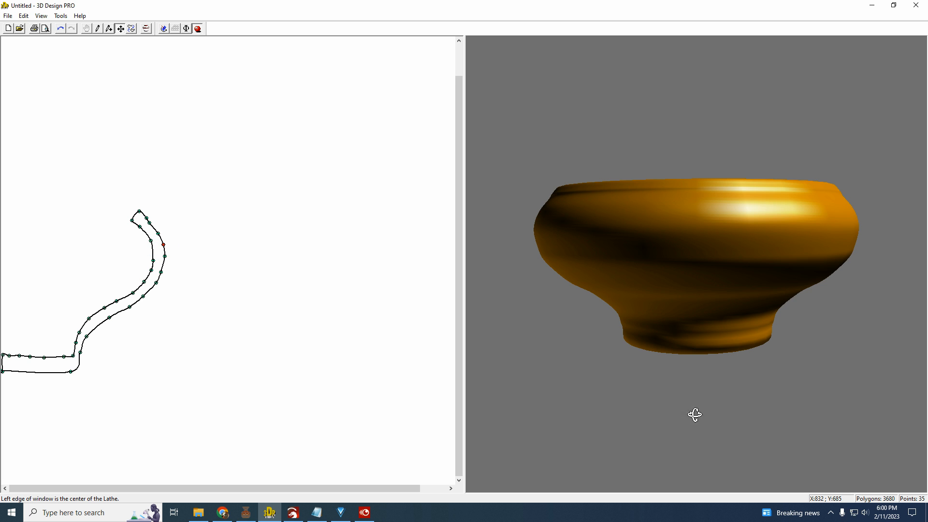
left_click(151, 224)
left_click(150, 223)
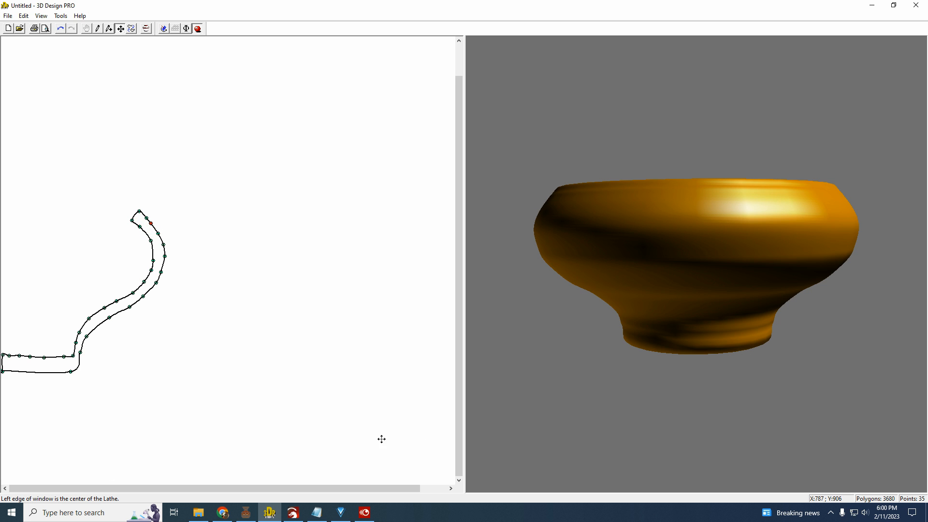
Switch to WOODTurner PRO, transfer the profile with a bowl height of 4.61", and snap the rows to it
mouse_move(317, 512)
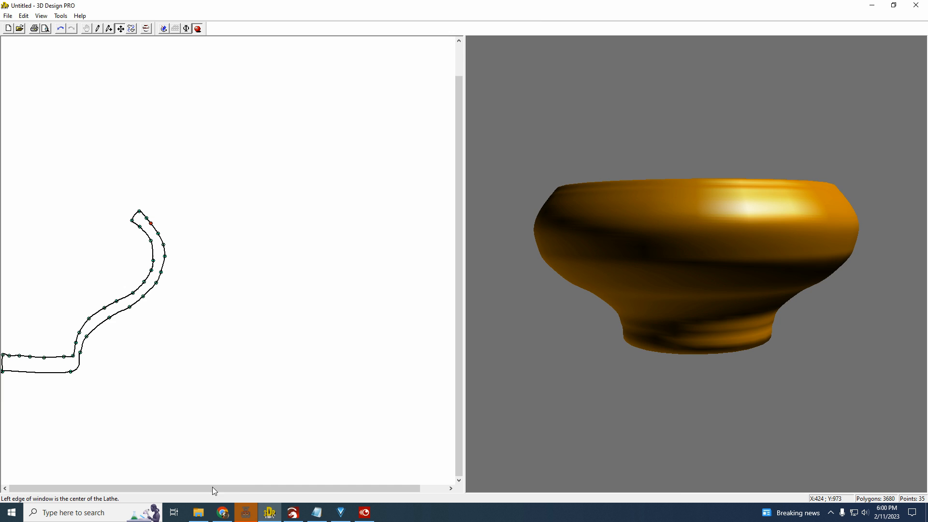
left_click(245, 513)
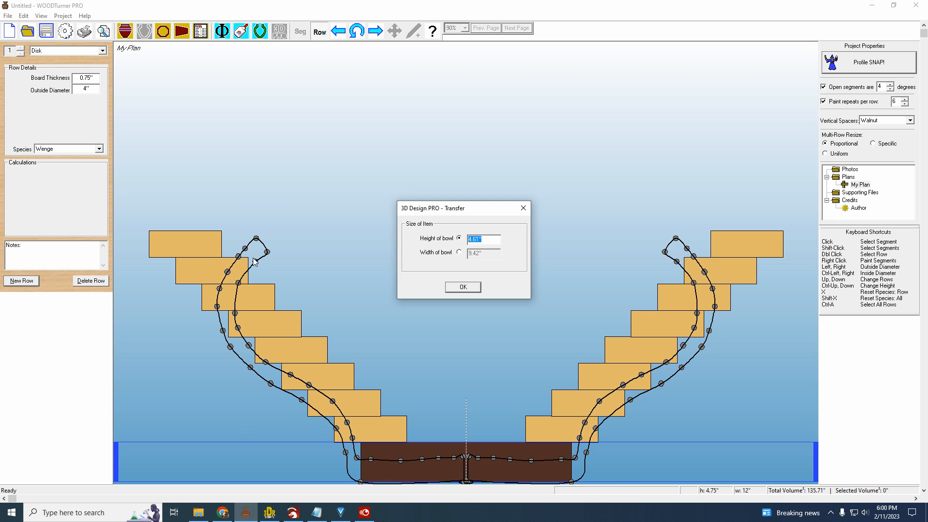
left_click(463, 288)
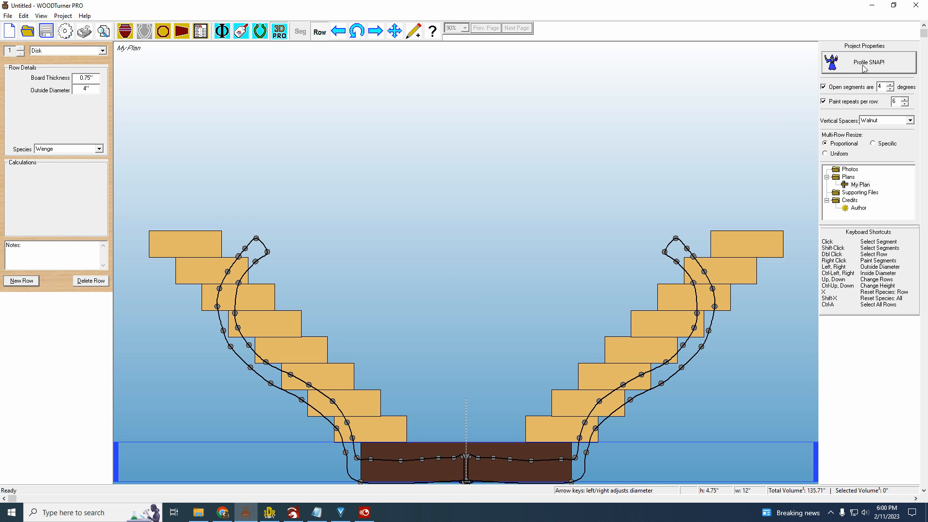
left_click(878, 67)
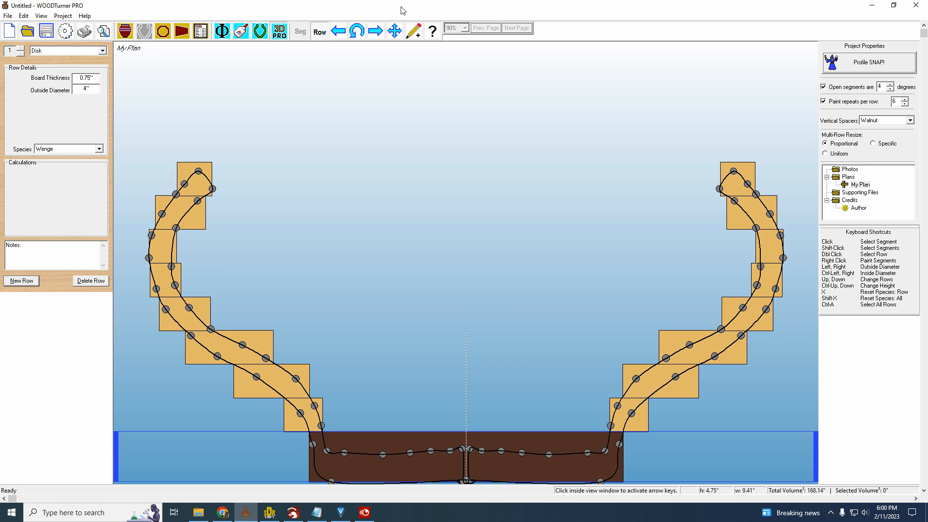
In the painted vessel view, move the inner corner and outer floor points up to the top edge of the base disk
left_click(126, 32)
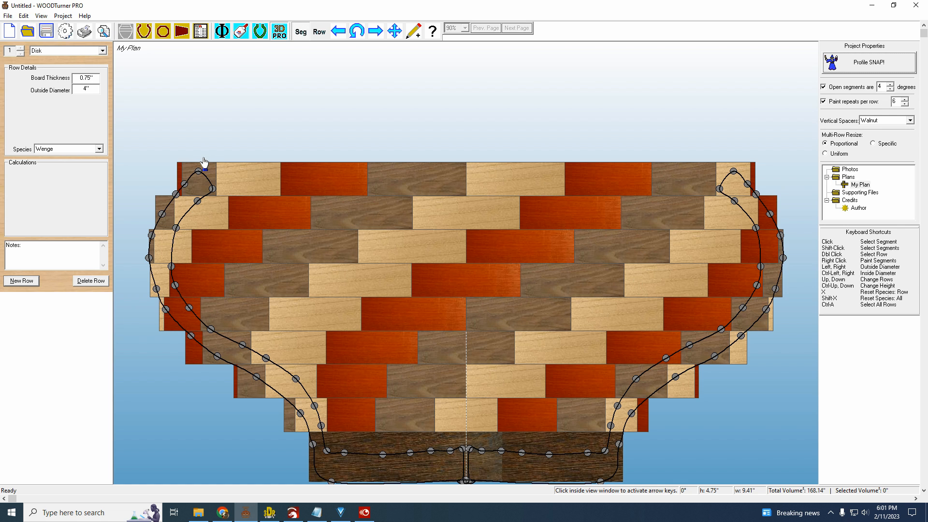
left_click(231, 178)
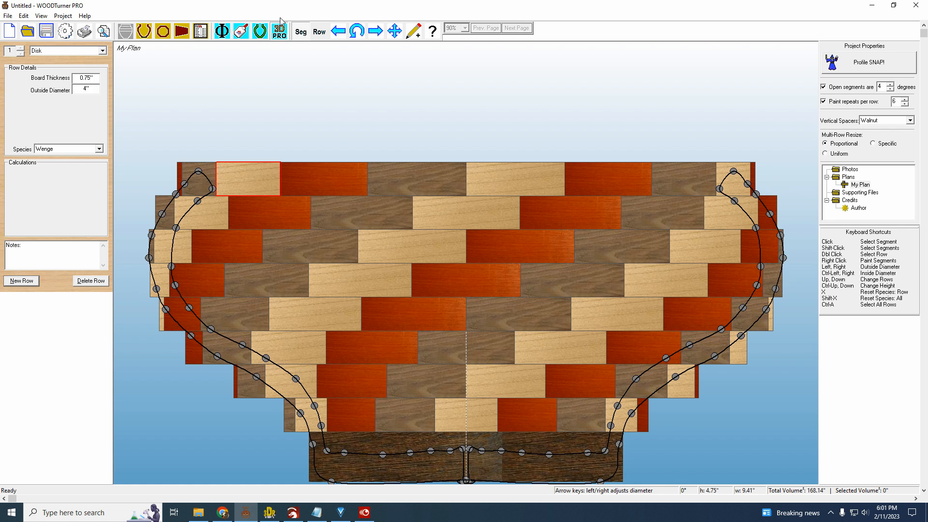
left_click(394, 31)
left_click_drag(322, 426, 321, 401)
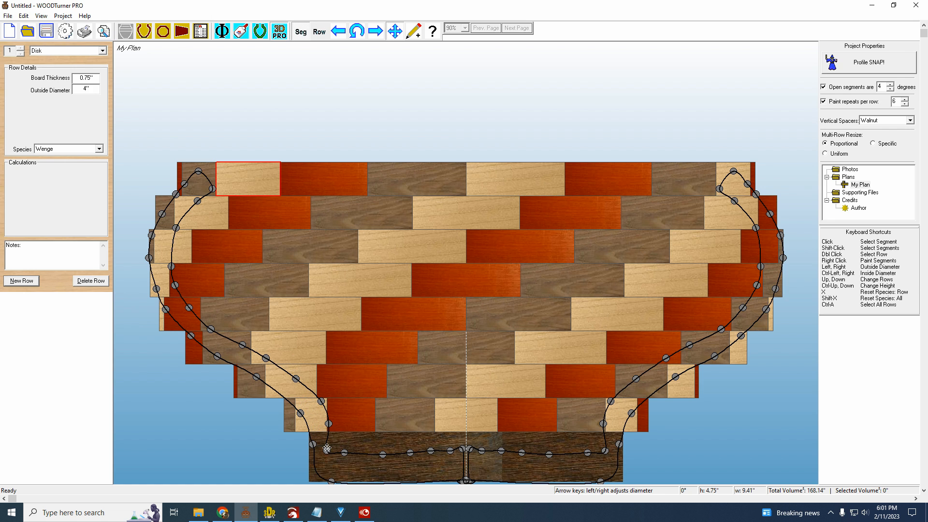
left_click_drag(326, 448, 352, 434)
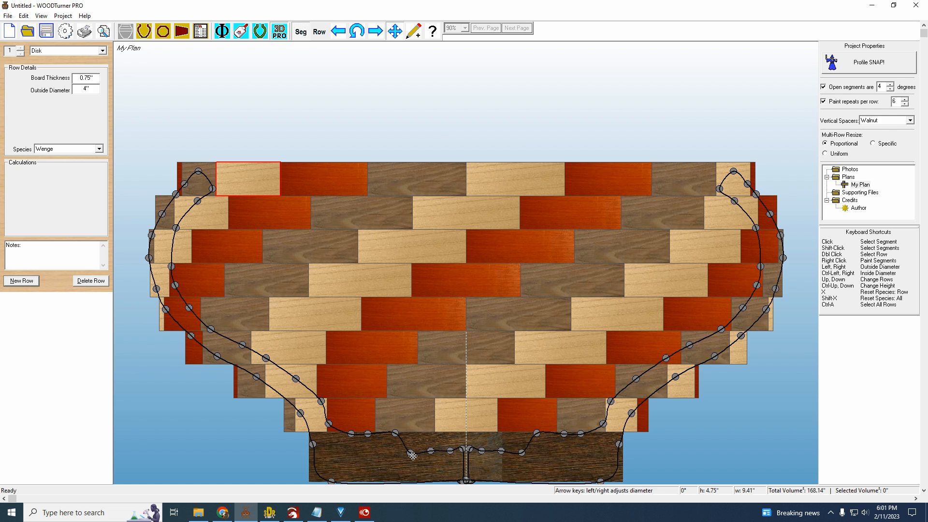
left_click_drag(411, 454, 422, 434)
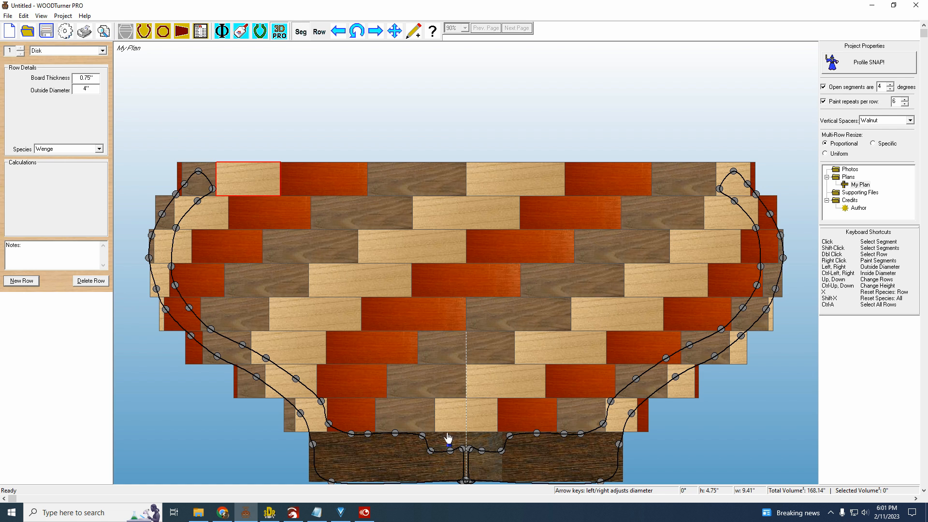
Raise the remaining floor points toward the lathe center, smooth the inner corner, and snap the rows in the cross-section
left_click(395, 31)
left_click_drag(428, 451, 466, 433)
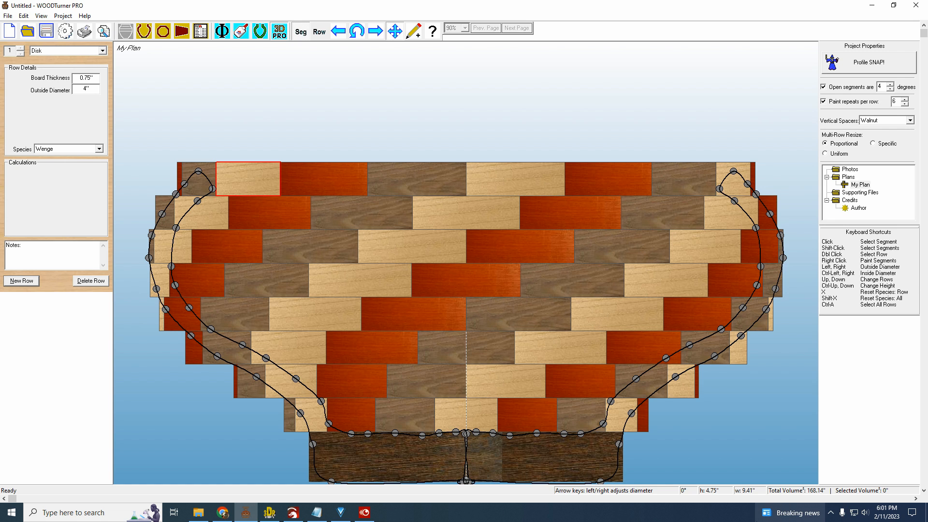
left_click_drag(329, 423, 336, 418)
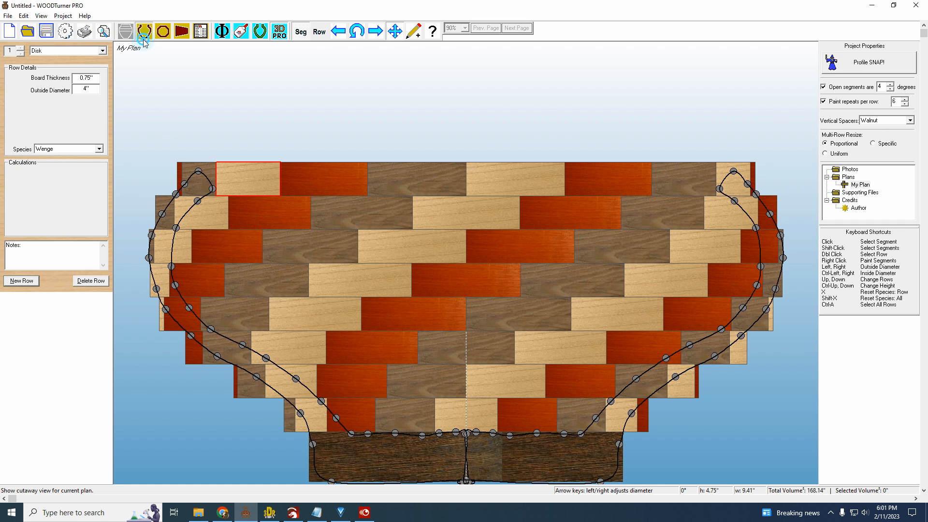
left_click(129, 31)
left_click(876, 65)
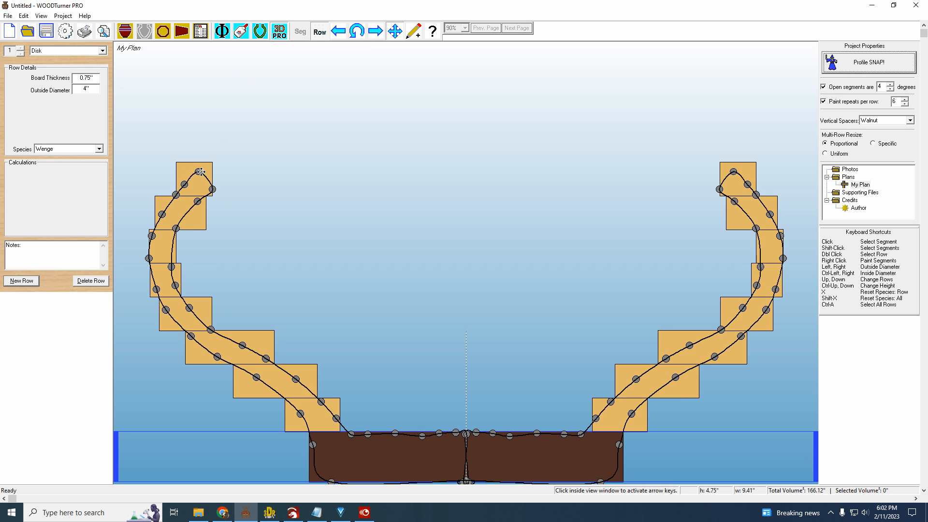
Widen the rim by moving its outer point outward and its inner point inward, and snap the rows again
mouse_move(199, 172)
left_mouse_down()
mouse_move(209, 190)
mouse_move(228, 171)
mouse_move(192, 172)
left_mouse_up()
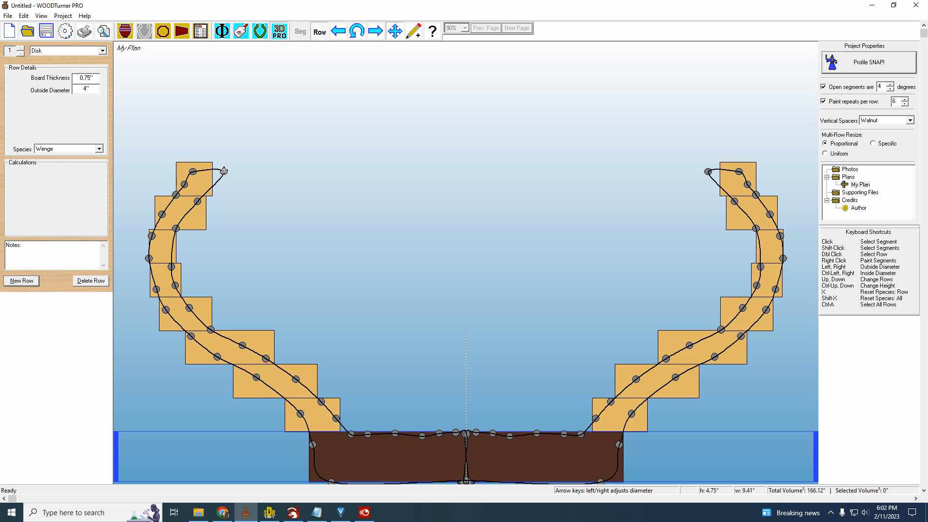
left_click_drag(224, 171, 226, 172)
left_click(877, 59)
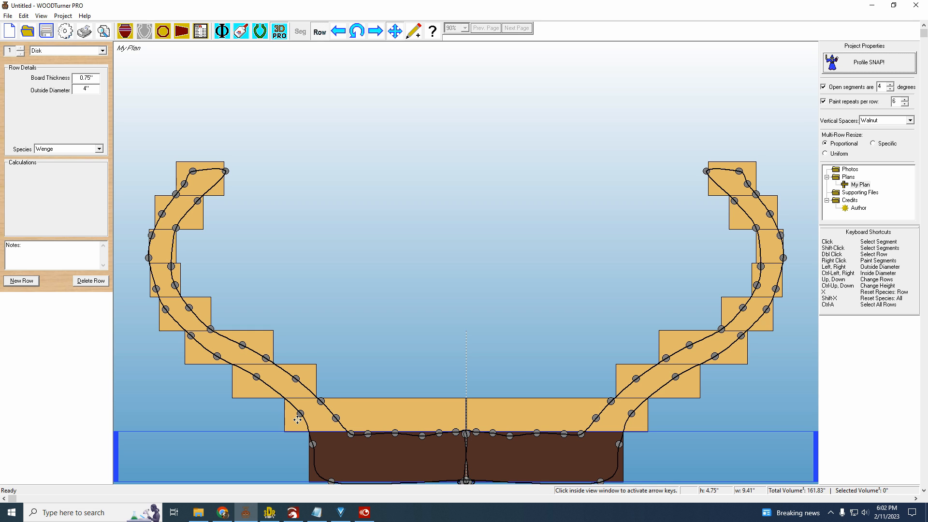
Lower the inside floor points near the lathe center below row 2, resnap the rows, and show the painted vessel
left_click(390, 419)
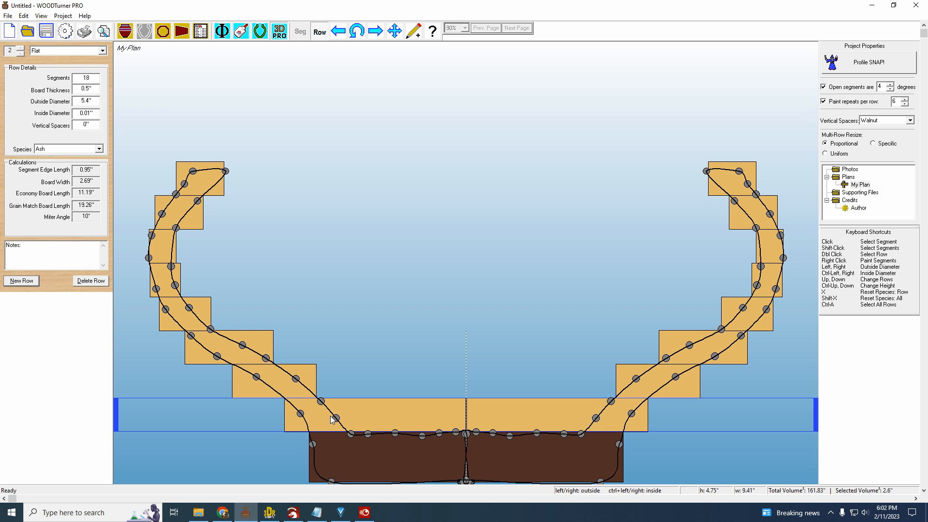
left_click(394, 31)
left_click(455, 433)
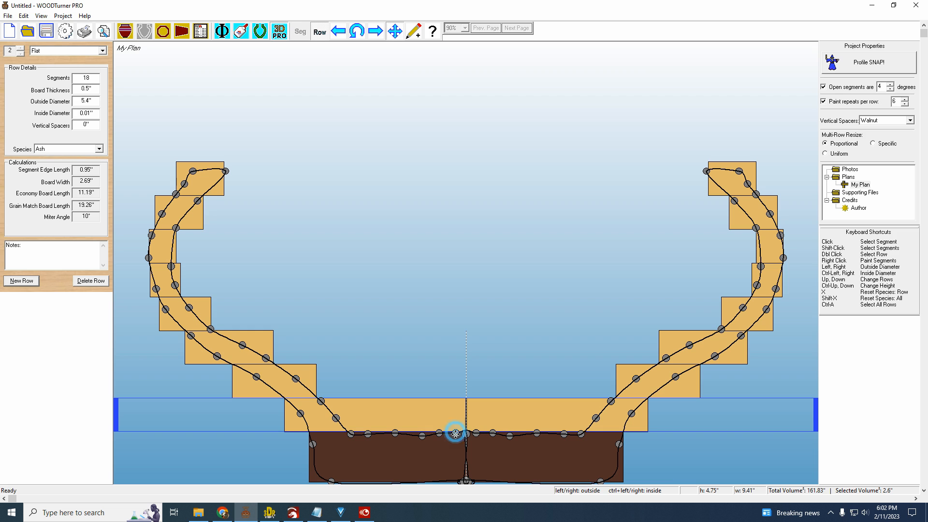
left_click_drag(439, 433, 392, 436)
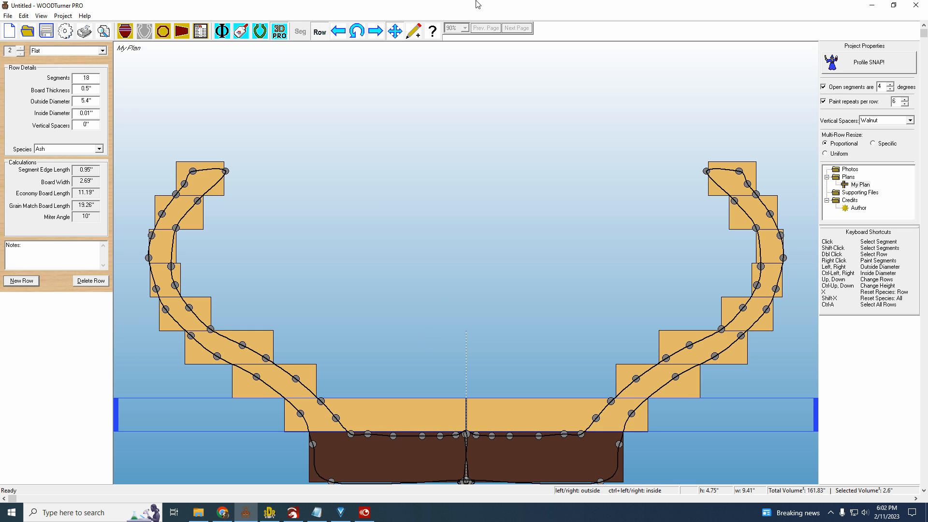
left_click(843, 65)
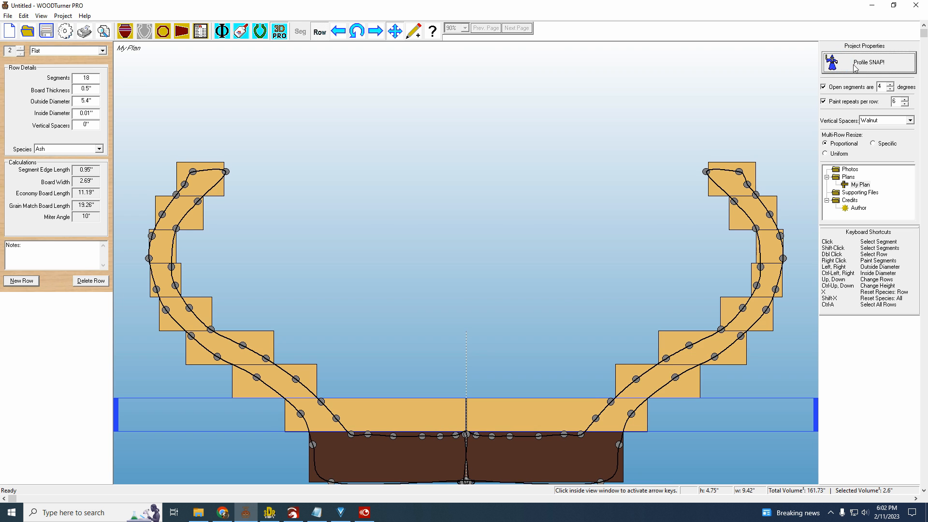
left_click(854, 68)
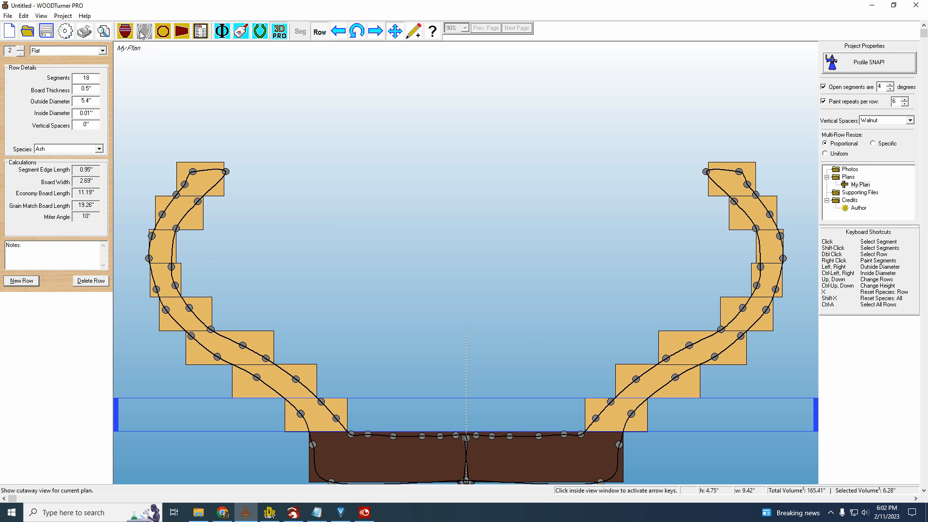
left_click(123, 27)
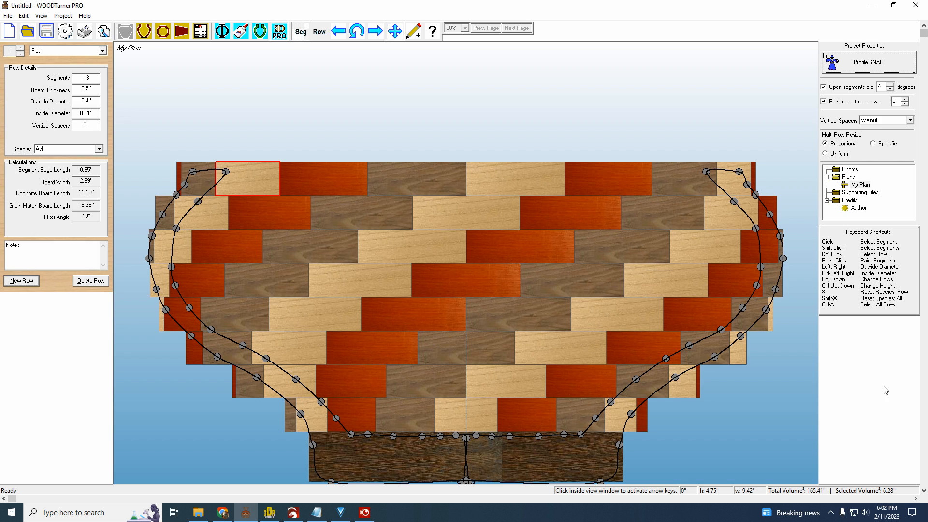